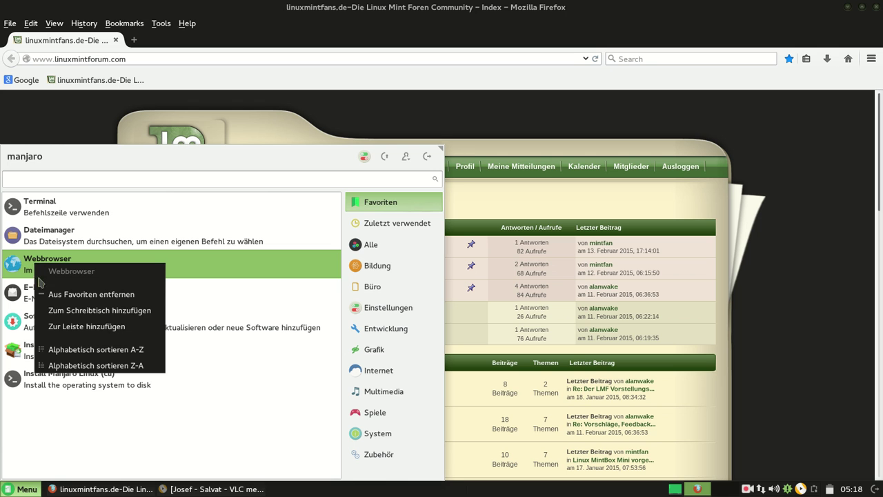
- Add the Webbrowser launcher to the desktop and clear the open windows from view
click(86, 311)
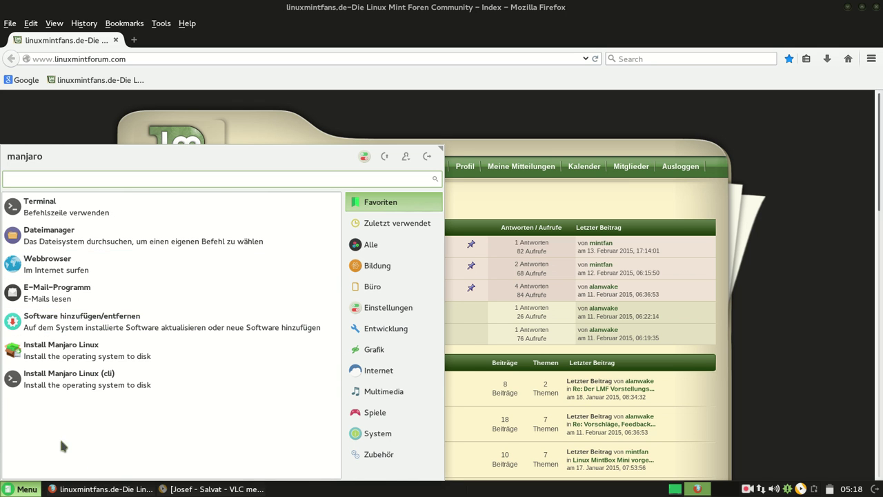
click(675, 489)
click(675, 489)
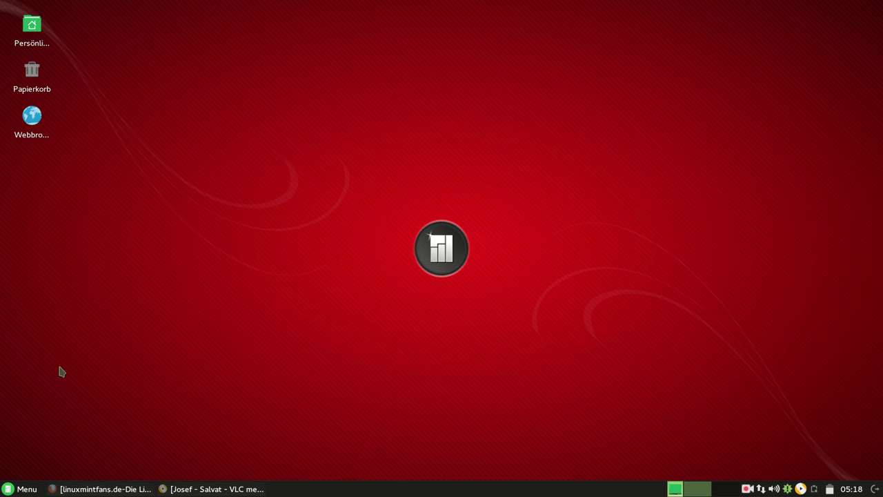
- Create a blank Writer document from the LibreOffice start window, then maximize it and close it
click(8, 490)
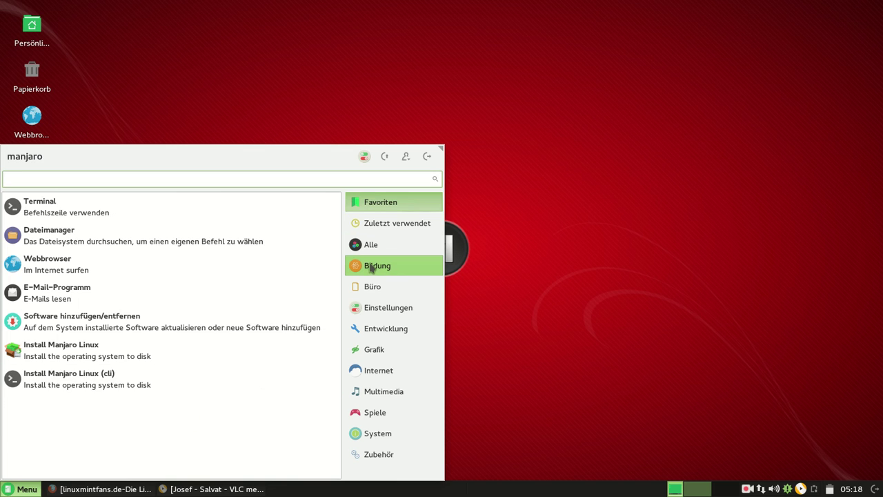
mouse_move(371, 269)
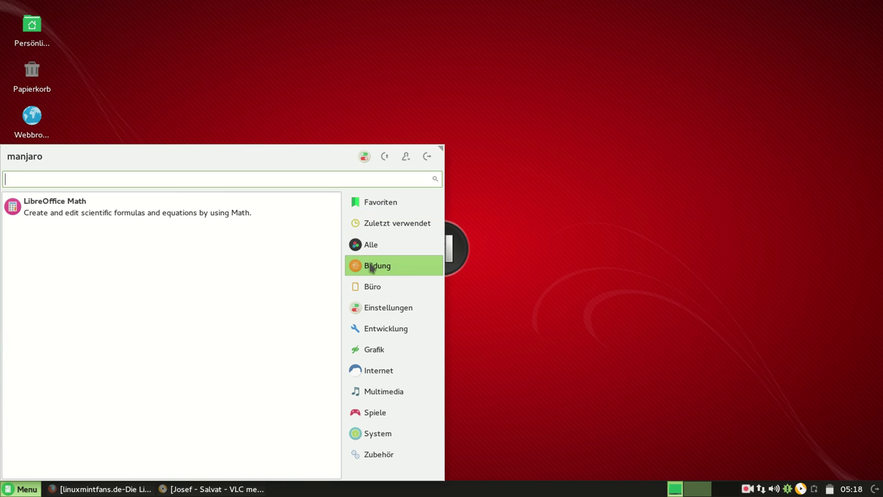
mouse_move(376, 289)
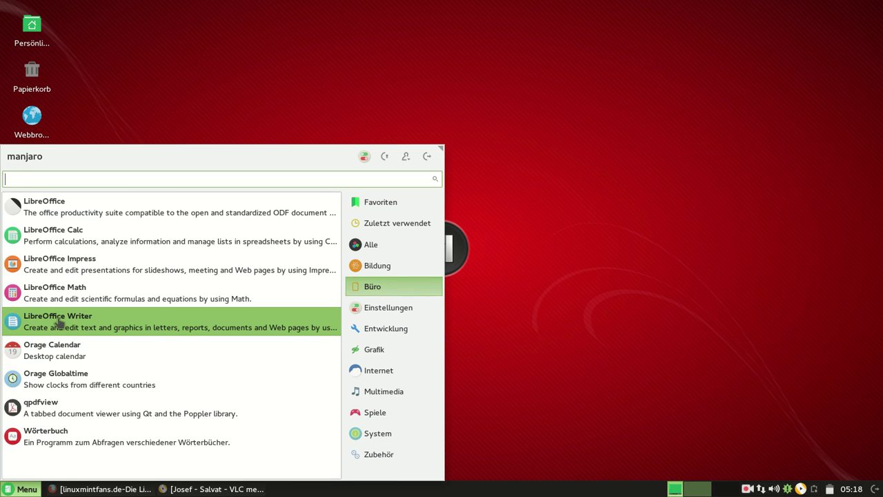
click(56, 207)
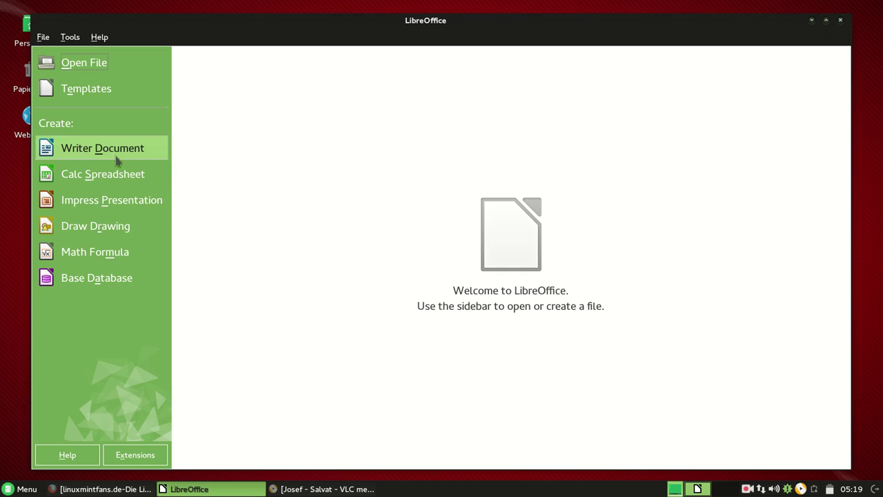
click(116, 155)
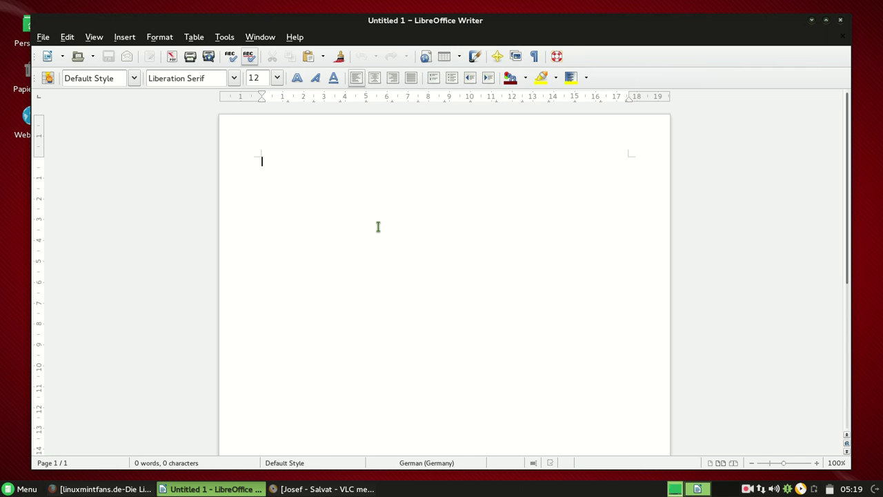
click(827, 20)
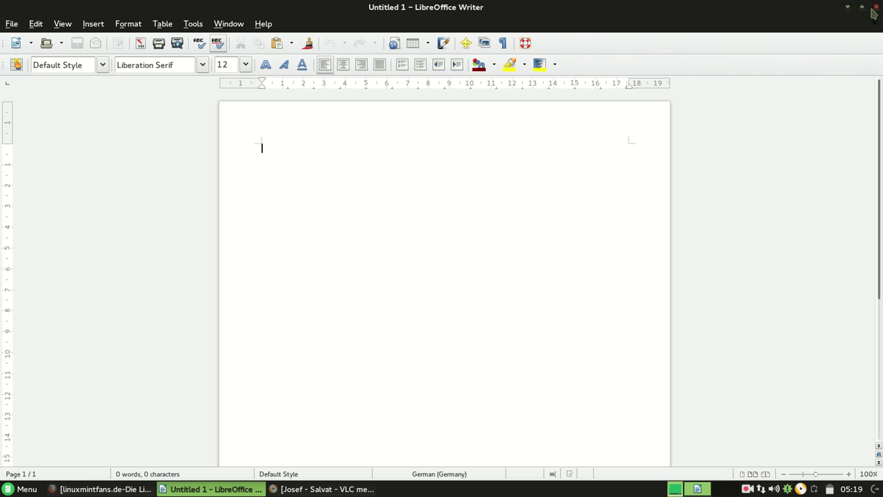
click(877, 6)
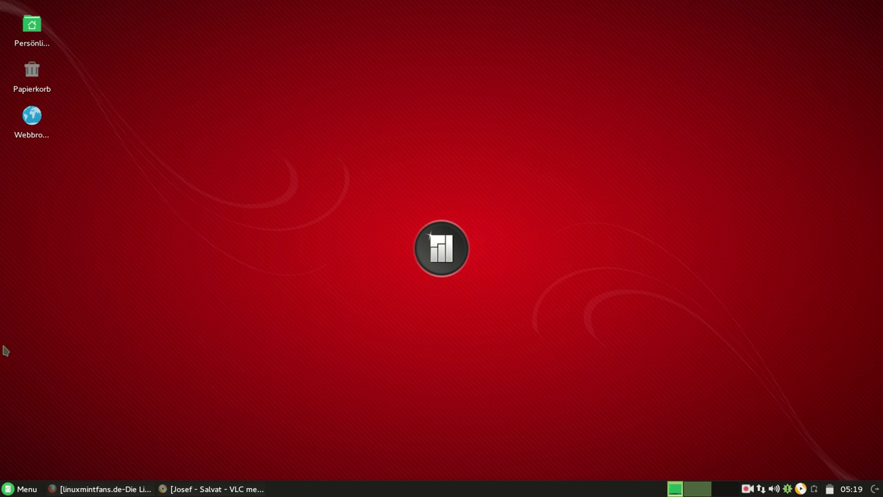
- Find Software hinzufügen/entfernen among the System applications and launch it
click(20, 489)
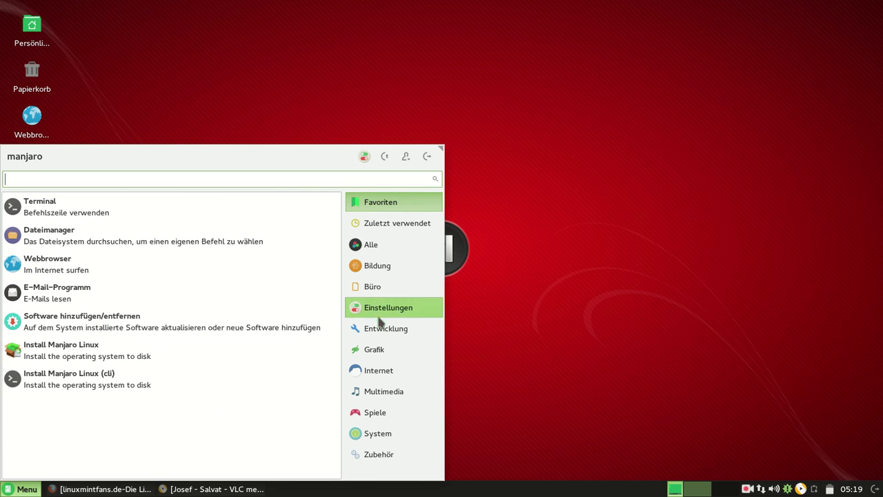
click(380, 392)
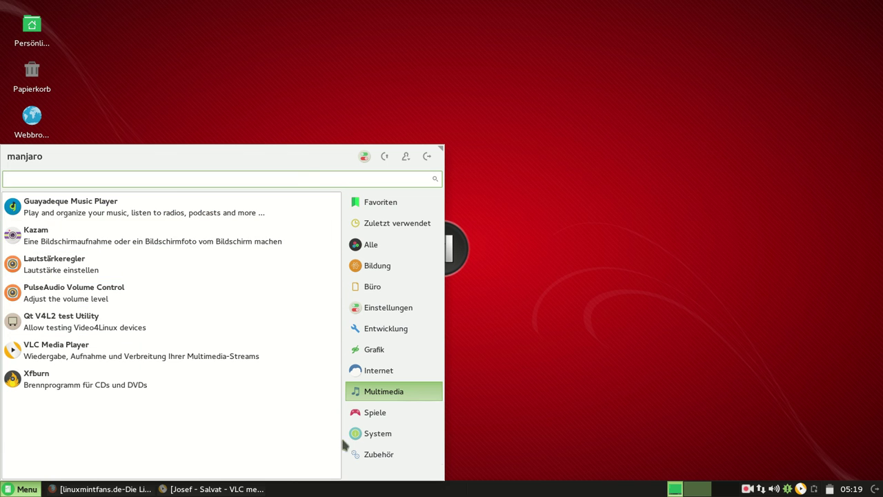
click(379, 433)
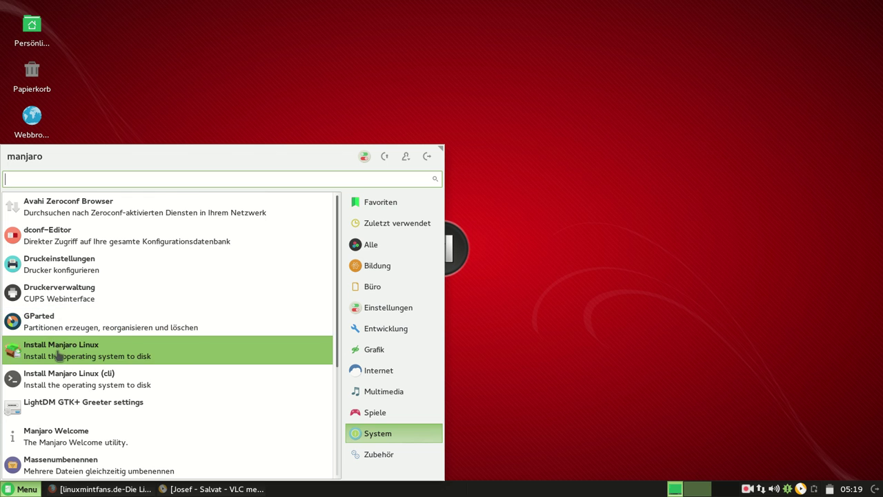
drag(339, 323, 336, 435)
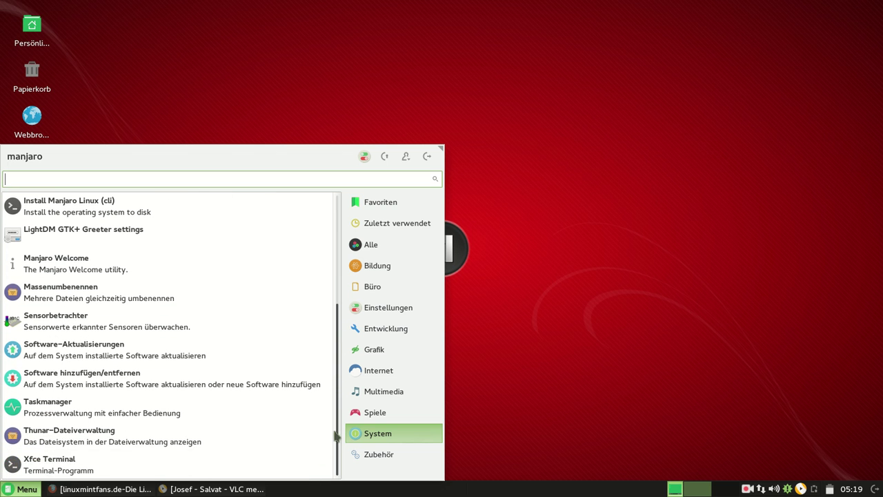
click(130, 381)
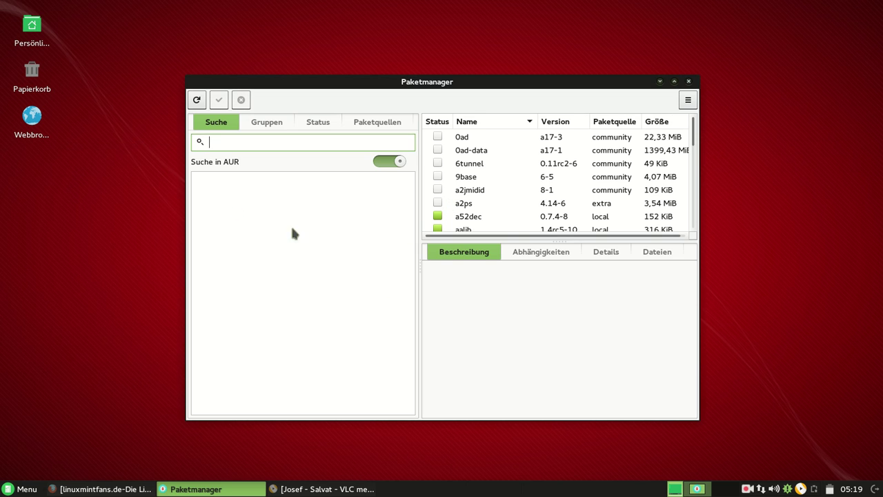
- Search the packages for "google chrome" and mark the google-chrome AUR package for installation, then close the package manager without applying
text(google chrome)
key(Return)
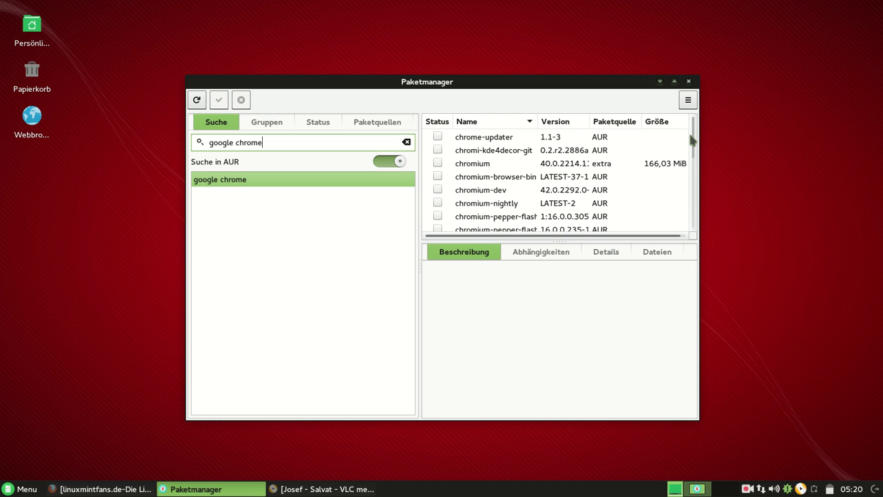
drag(692, 140, 679, 181)
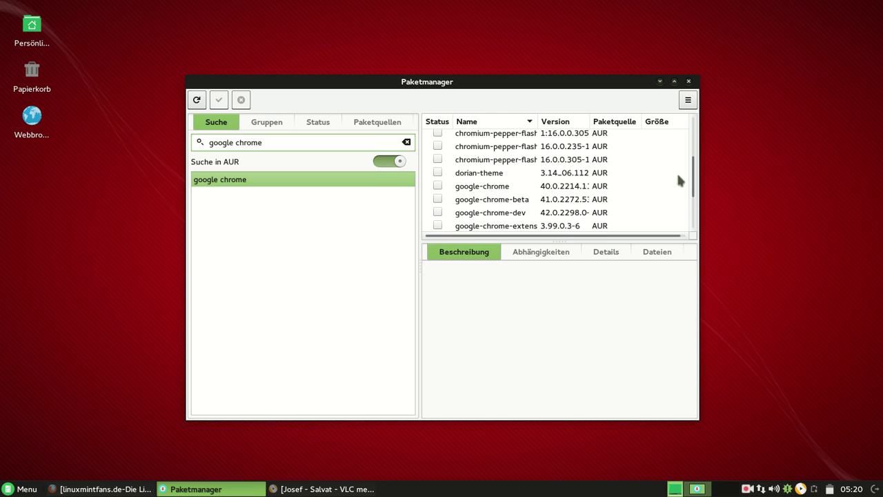
click(490, 189)
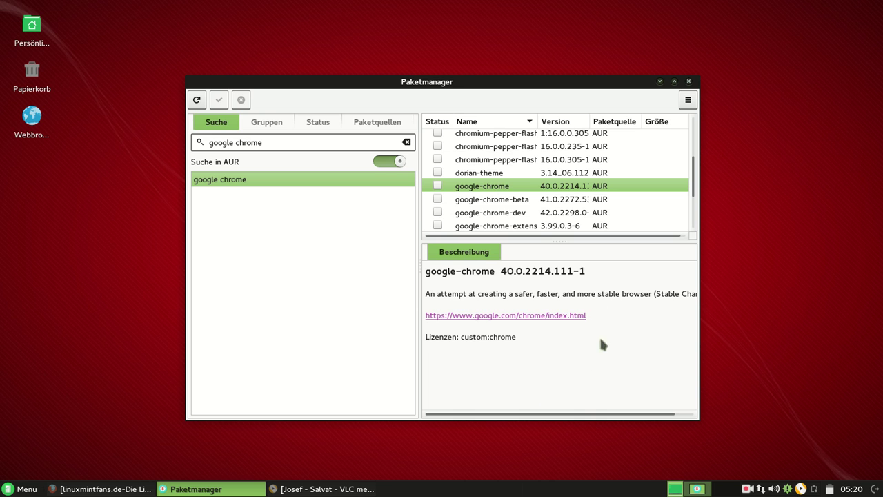
right_click(485, 190)
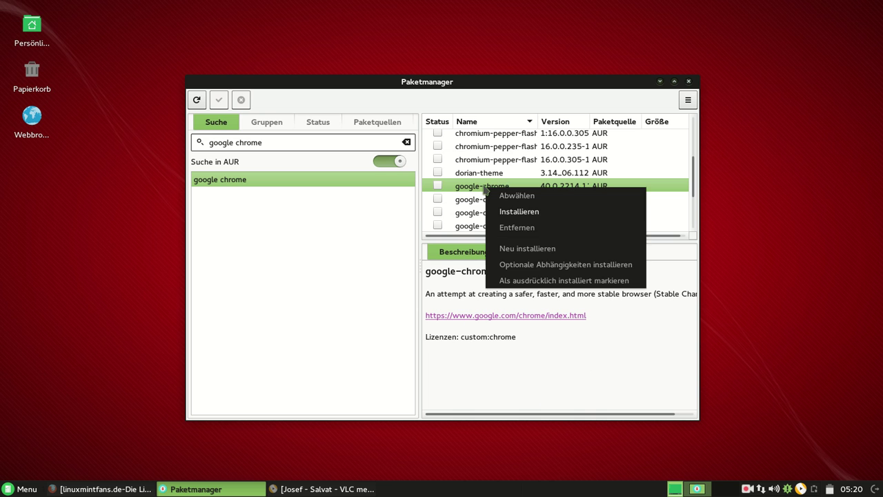
click(514, 212)
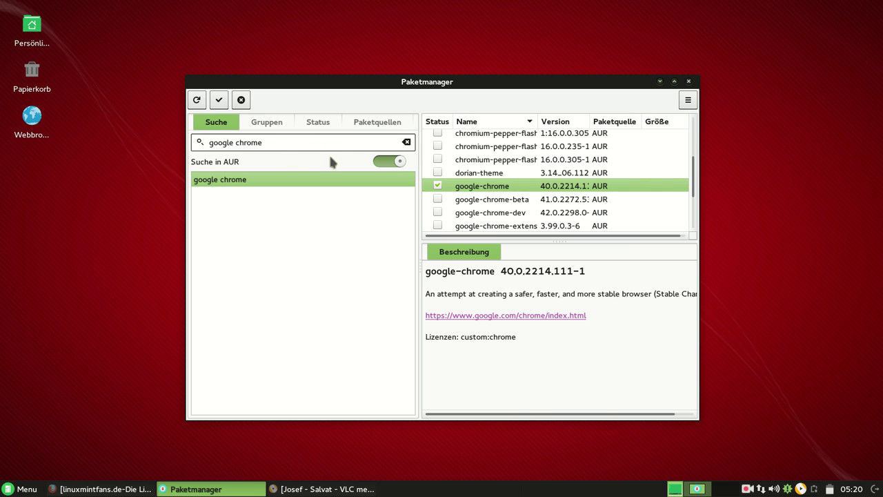
click(689, 82)
- Look through the applications listed in the Einstellungen, Multimedia and Spiele categories
click(21, 488)
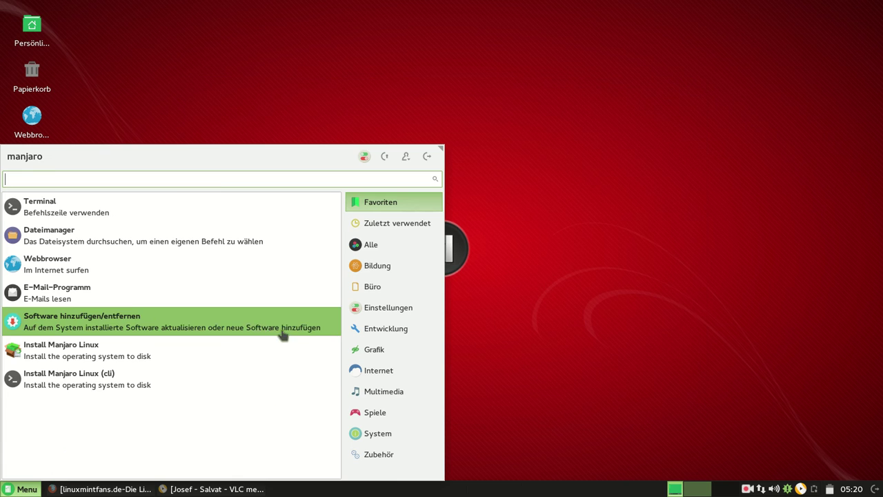
click(387, 308)
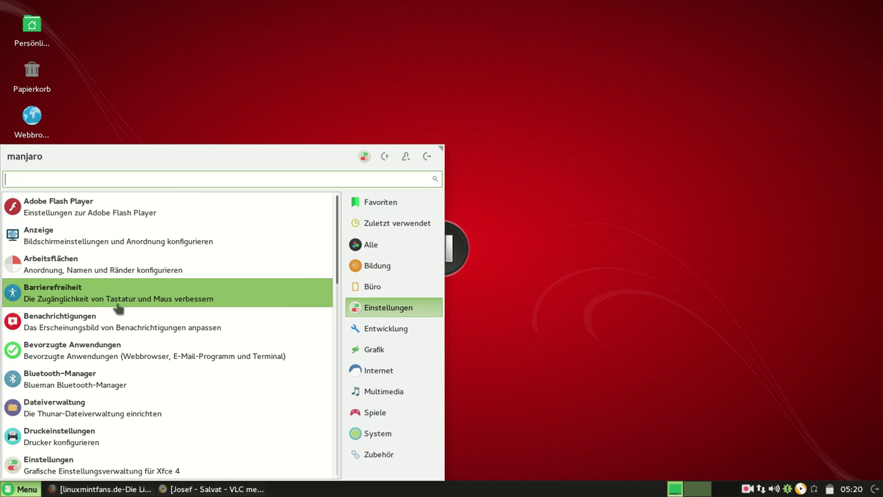
scroll(118, 312, down, 2)
scroll(119, 311, down, 1)
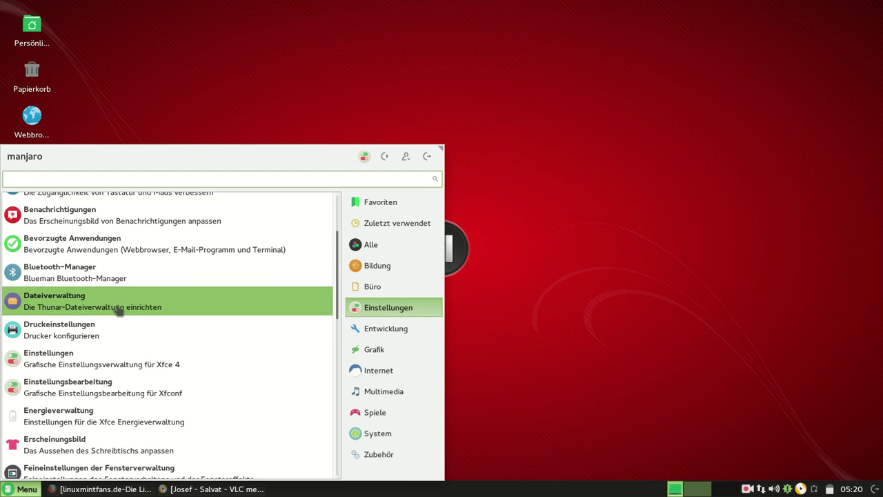
scroll(119, 311, down, 1)
scroll(119, 311, down, 1)
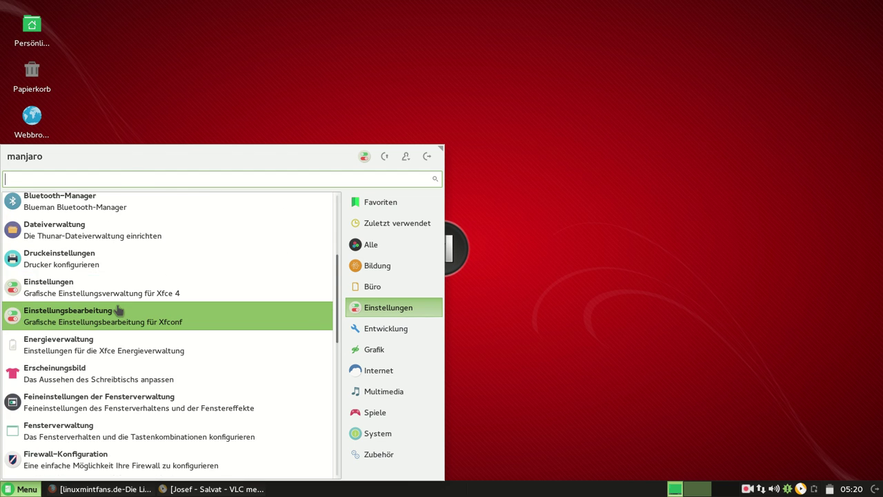
scroll(119, 311, down, 1)
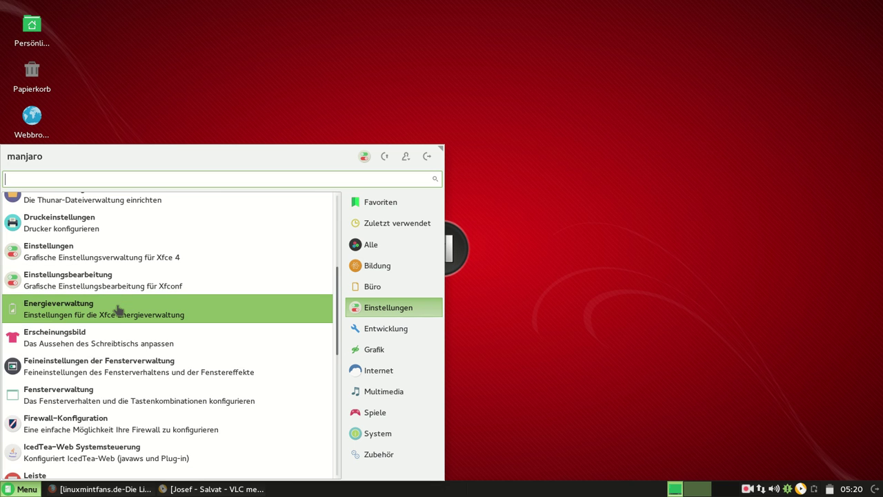
scroll(118, 310, down, 2)
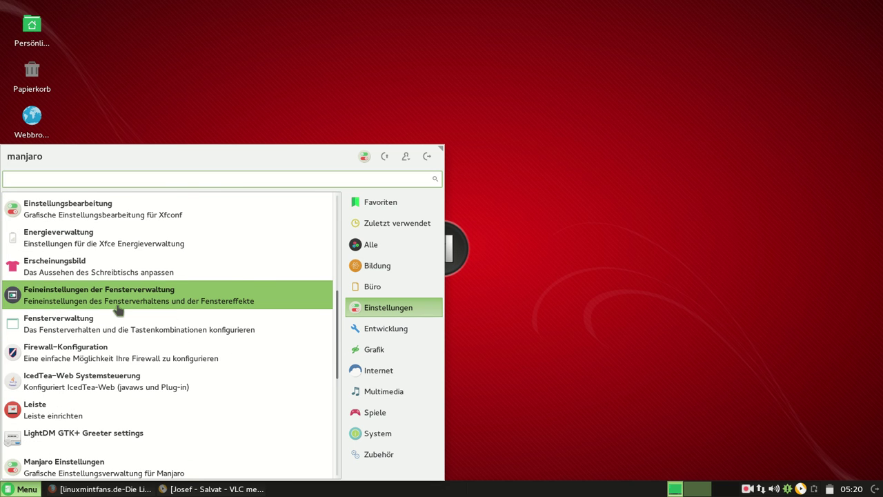
scroll(119, 310, down, 4)
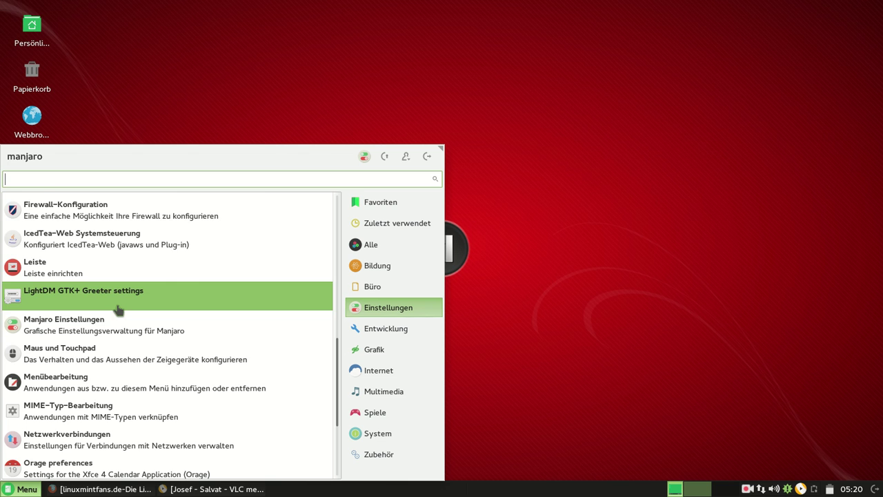
scroll(119, 312, down, 2)
scroll(119, 311, down, 2)
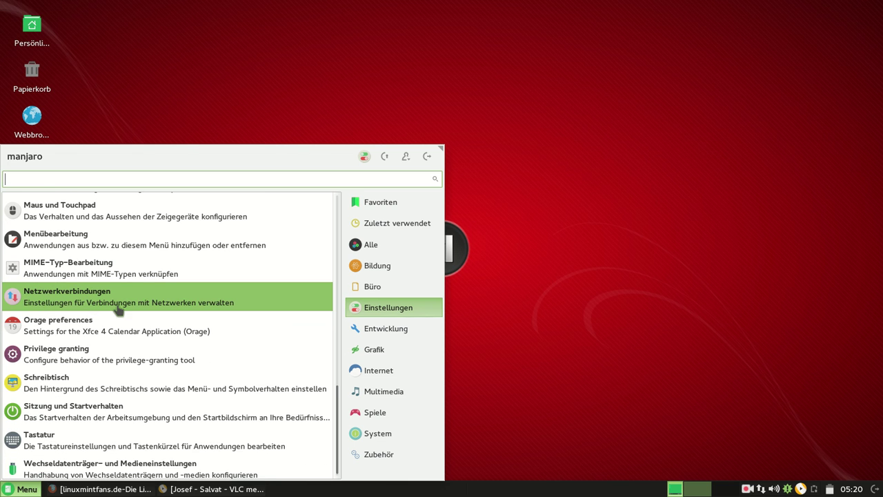
scroll(119, 311, down, 1)
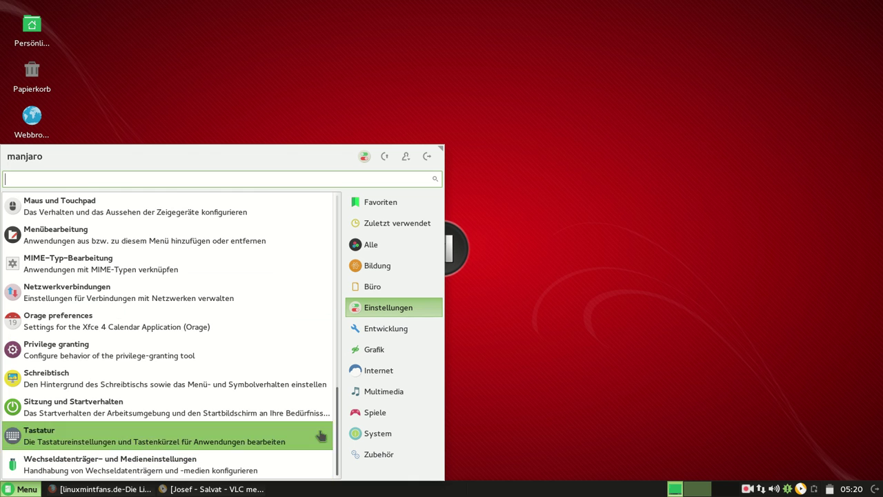
click(378, 394)
click(378, 413)
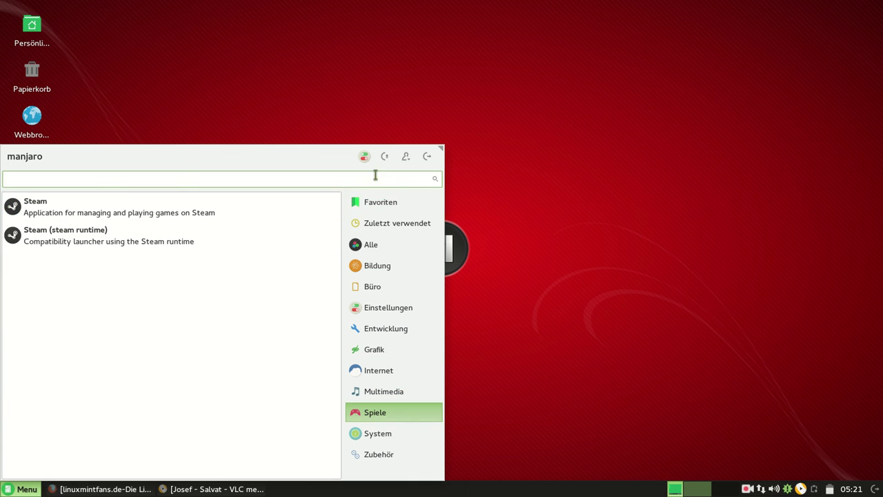
- Launch the Xfce 4 Einstellungen manager from the settings category and maximize its window
click(390, 311)
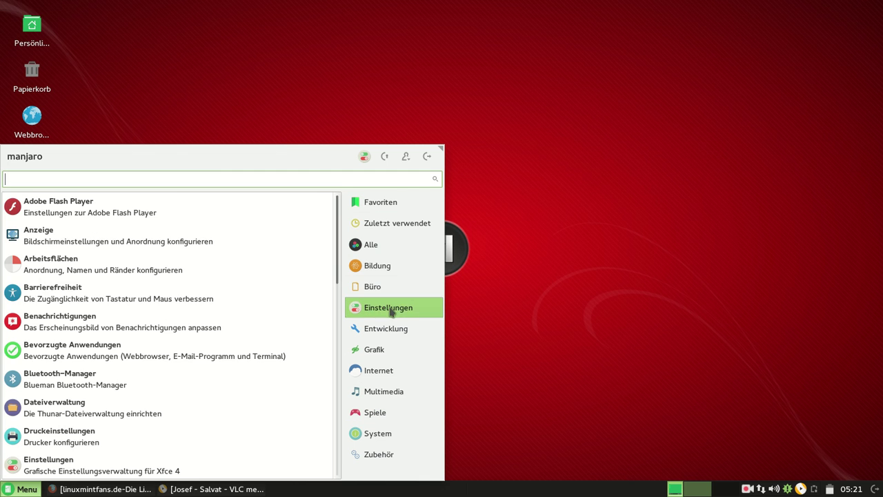
scroll(290, 288, down, 1)
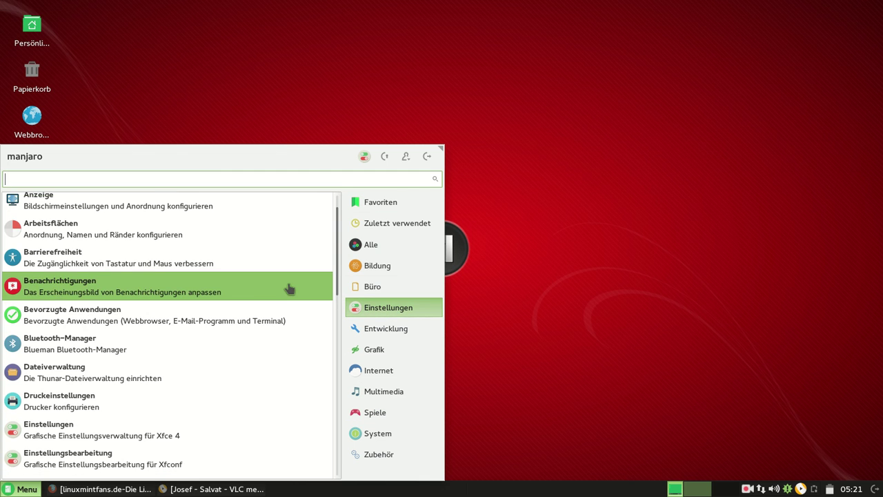
scroll(290, 289, down, 1)
click(98, 396)
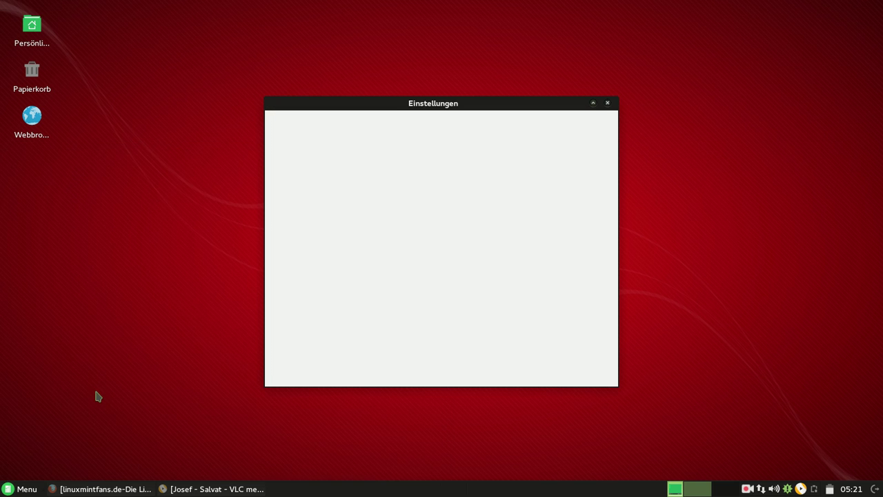
click(594, 104)
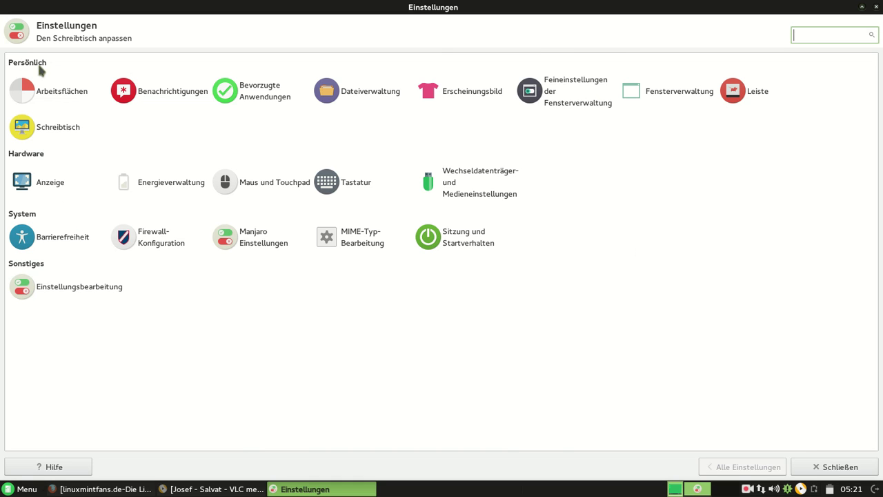
- Open the Erscheinungsbild settings and switch the desktop interface theme to Raleigh
click(461, 94)
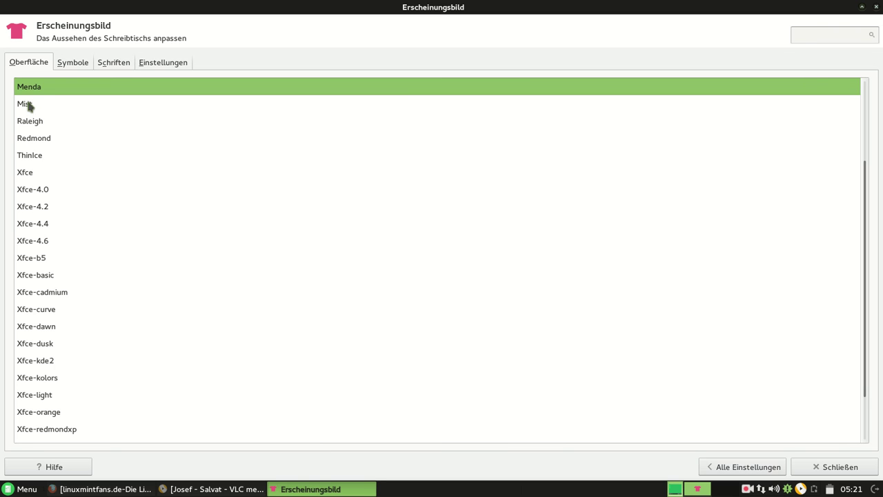
click(29, 104)
click(30, 118)
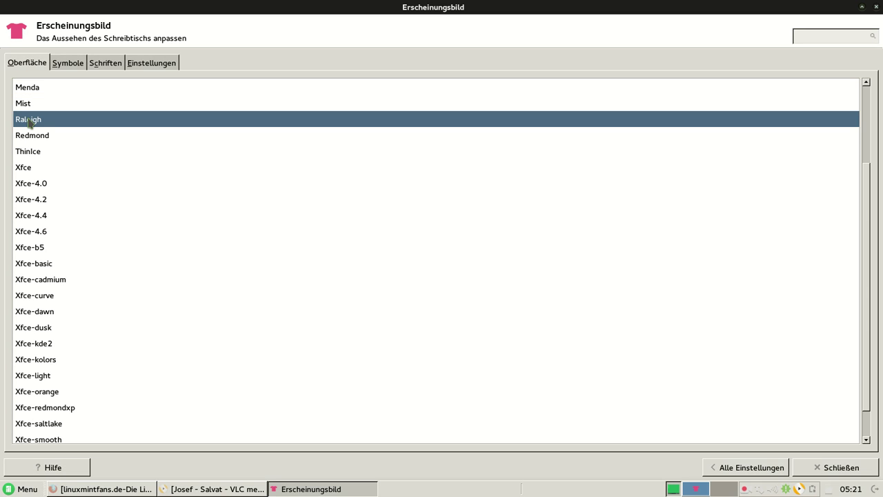
- Try out the Redmond, Xfce, Xfce-dawn, Xfce-cadmium, Xfce-orange, Xfce-redmondxp and Xfce-winter interface themes one after another
click(31, 137)
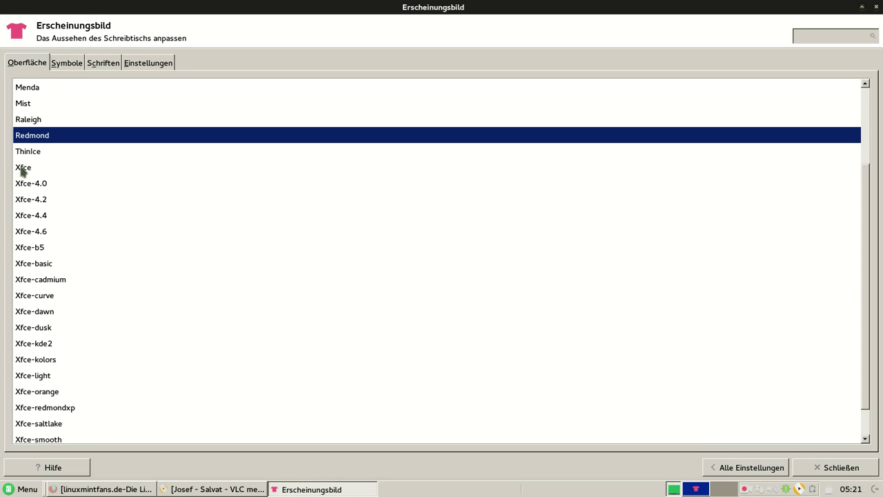
click(23, 168)
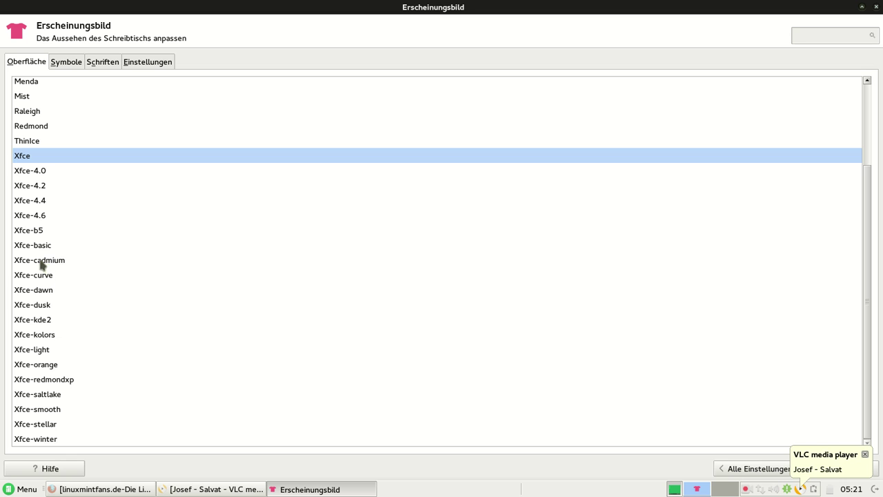
click(36, 292)
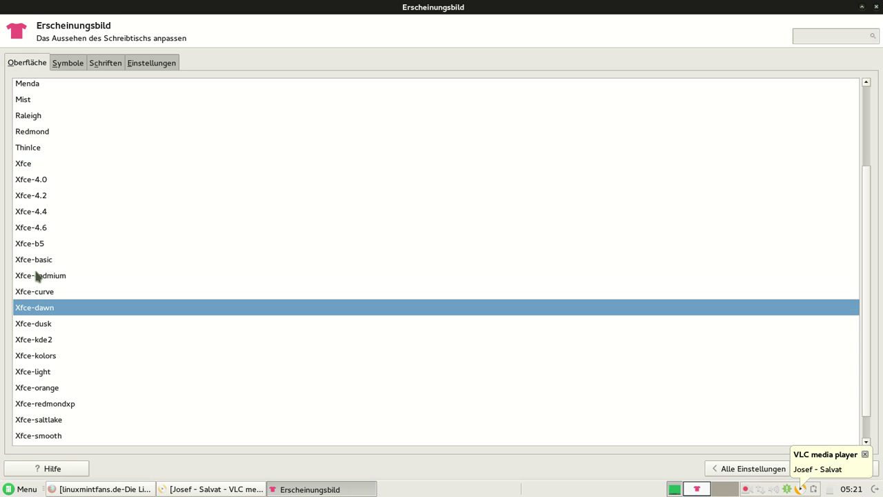
click(38, 276)
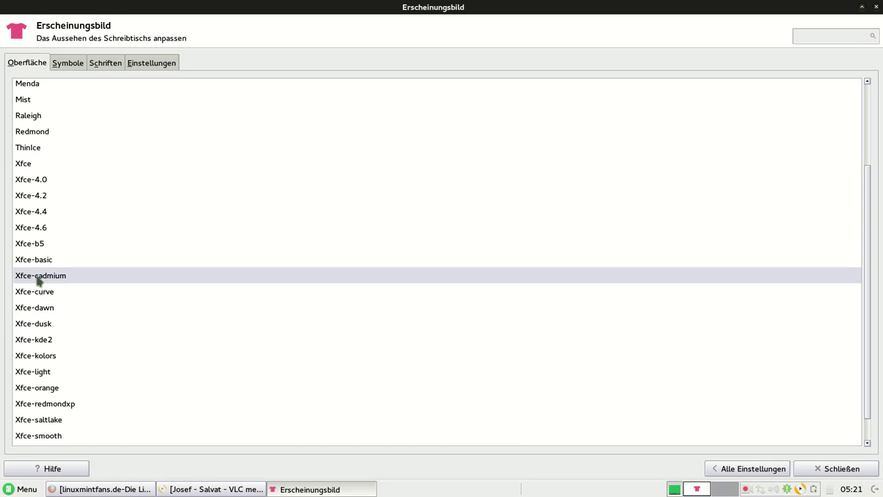
click(40, 396)
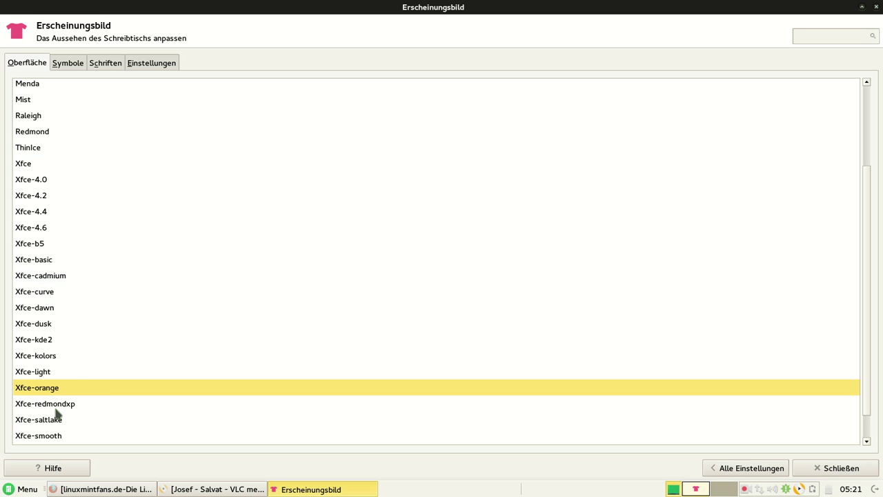
click(47, 406)
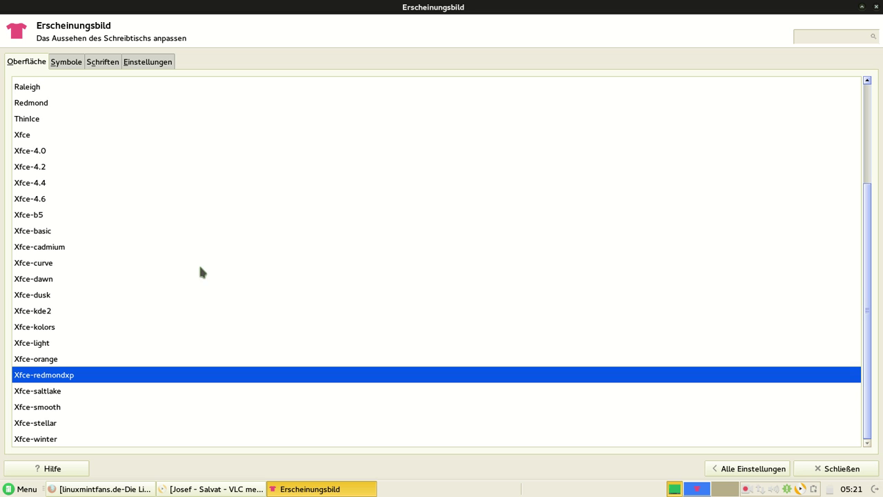
click(39, 439)
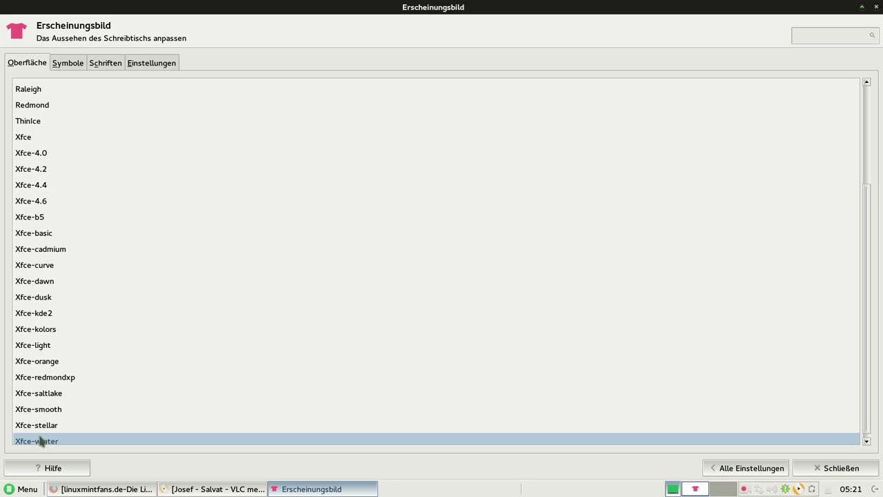
- Preview the Crux, Raleigh, Redmond and Xfce interface themes, ending with Menda as the active theme
scroll(61, 255, up, 5)
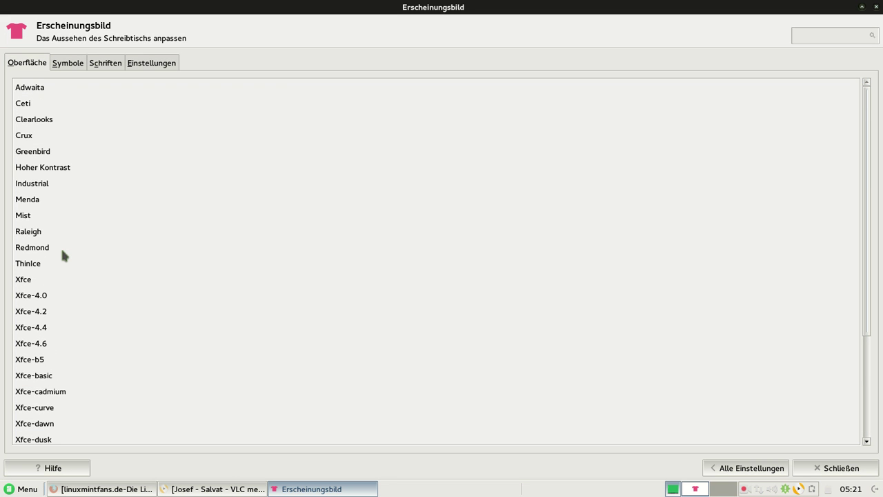
click(28, 136)
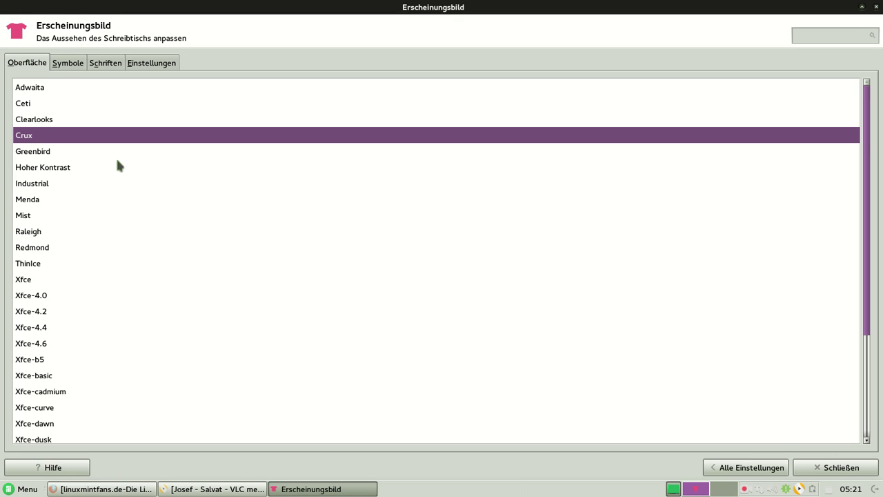
click(32, 233)
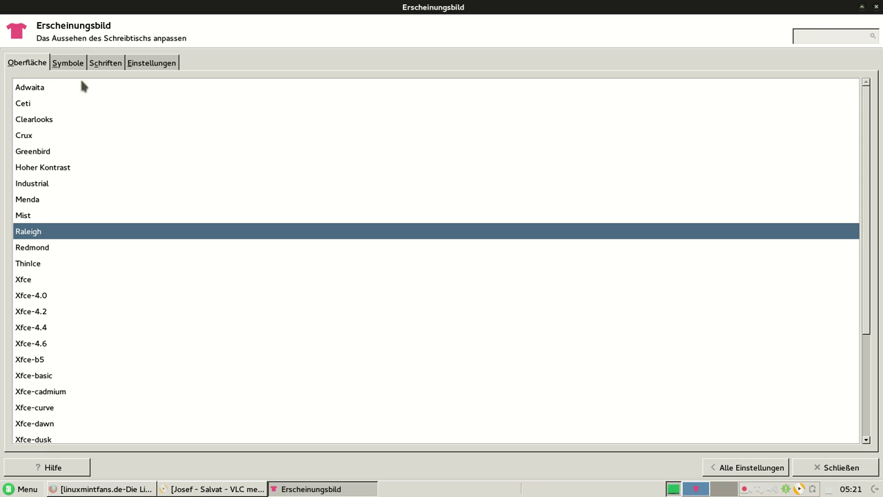
click(43, 250)
click(26, 282)
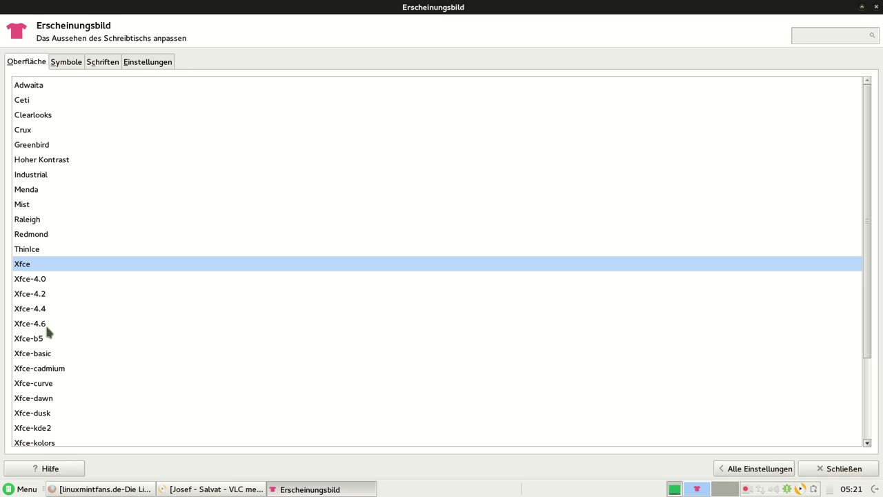
click(26, 192)
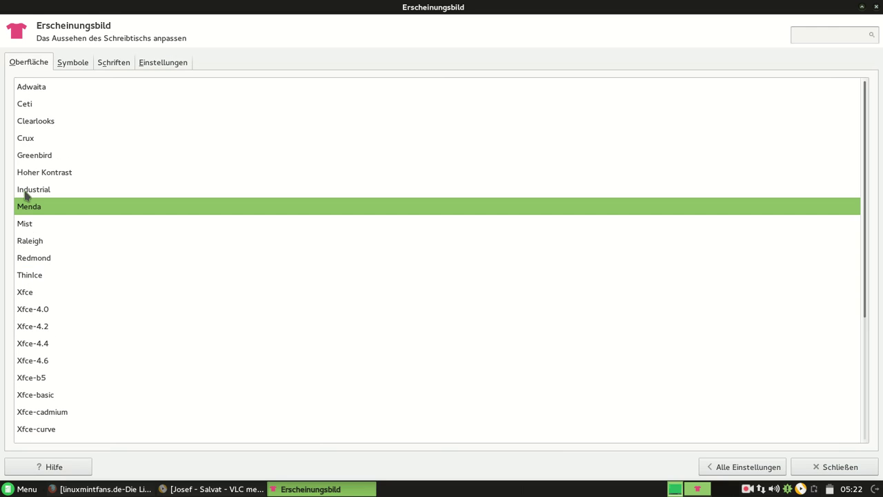
- Try the GNOME, Menda-Circle, Menda-Square and Faenza icon themes, checking the Faenza icons on the bare desktop
click(78, 62)
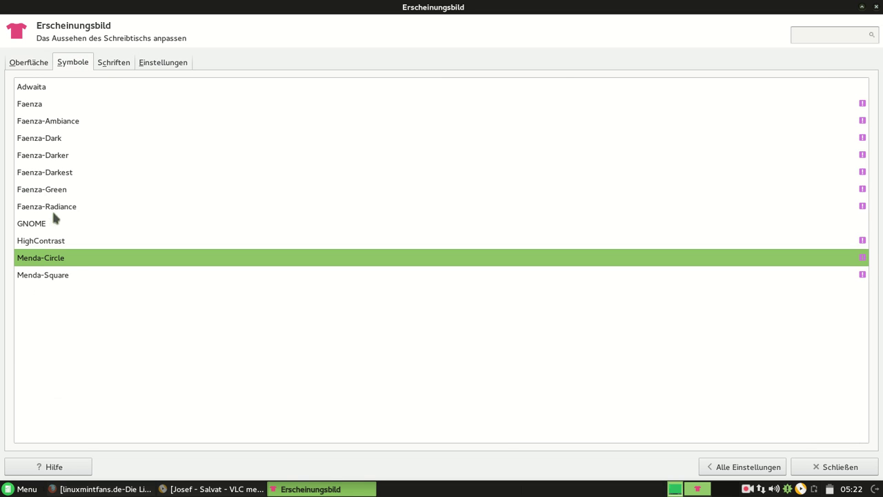
click(39, 225)
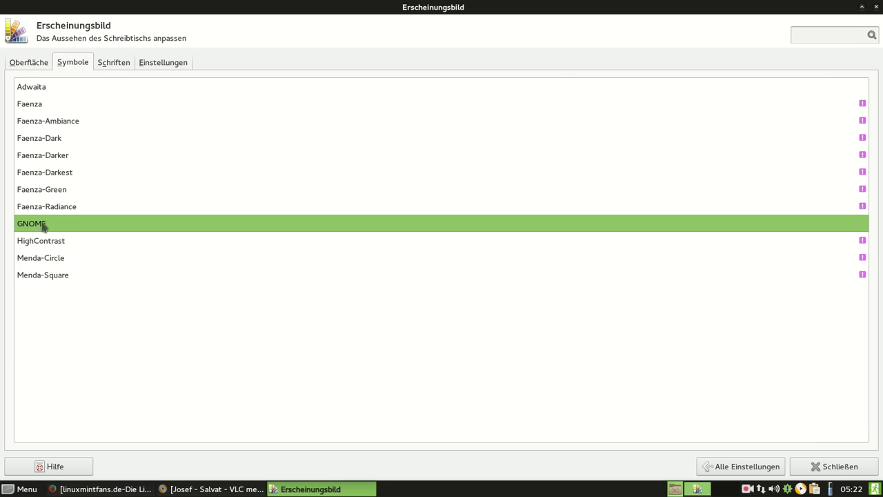
click(54, 258)
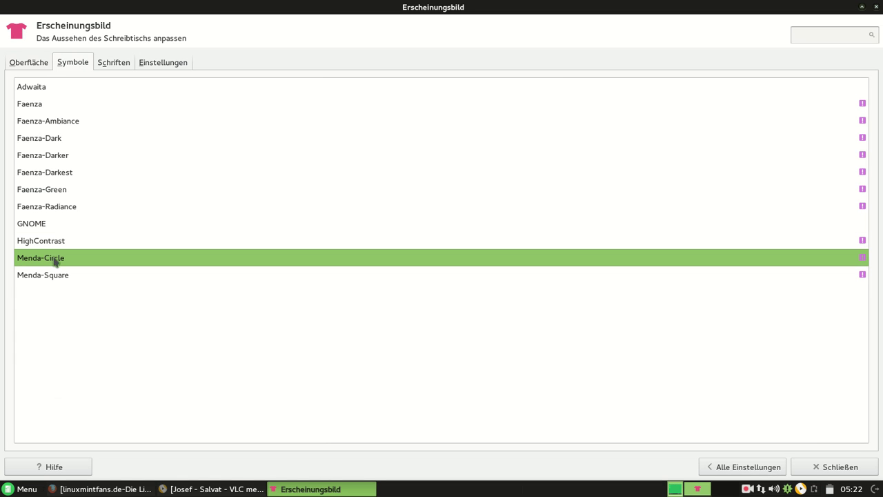
click(54, 279)
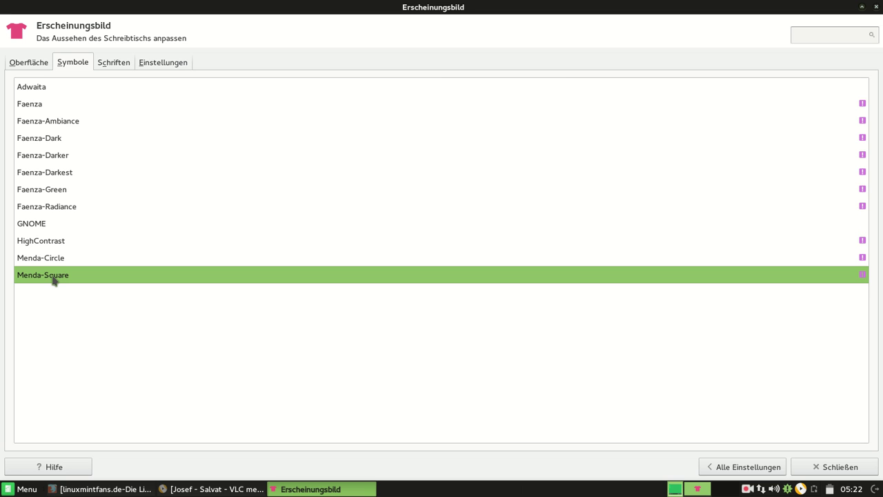
click(30, 104)
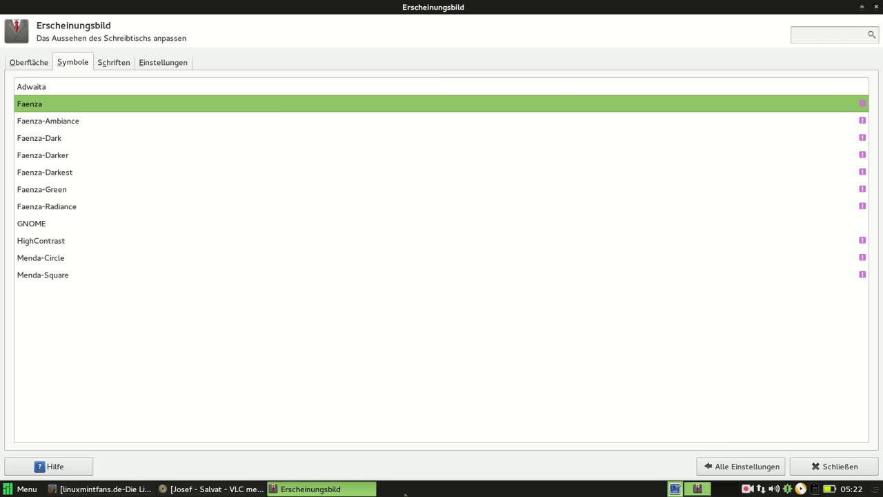
click(676, 489)
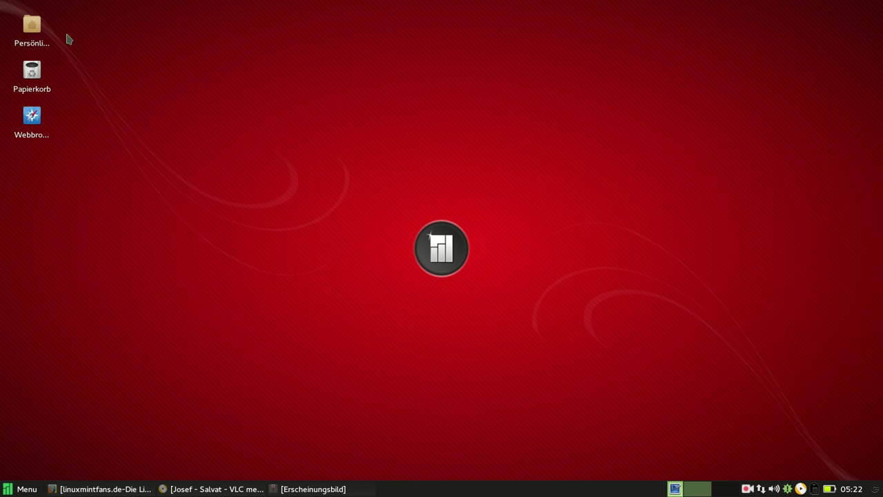
click(312, 488)
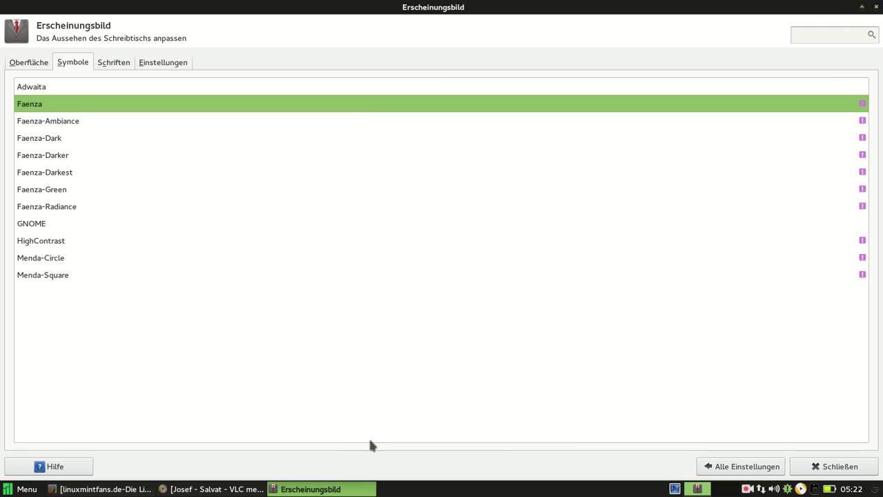
- Unmaximize the Erscheinungsbild window and preview the Faenza-Ambiance, Faenza-Dark and Faenza-Darker icon themes, ending with GNOME selected
click(863, 9)
click(321, 223)
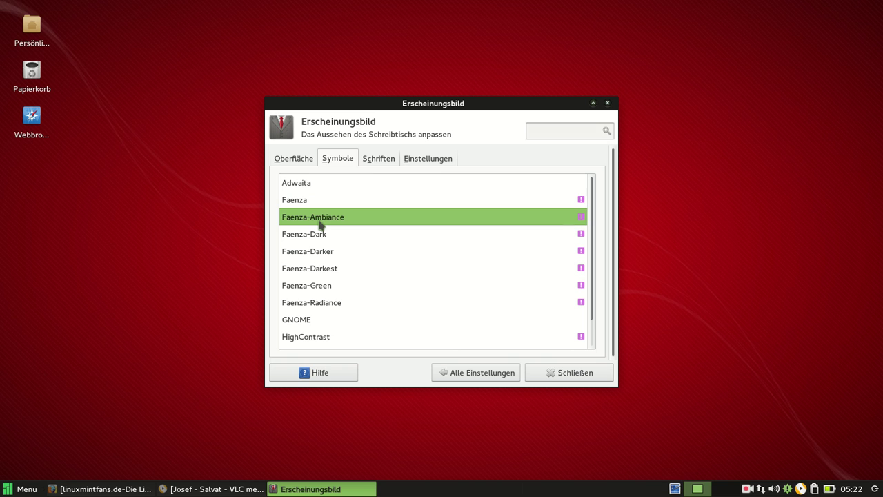
click(298, 238)
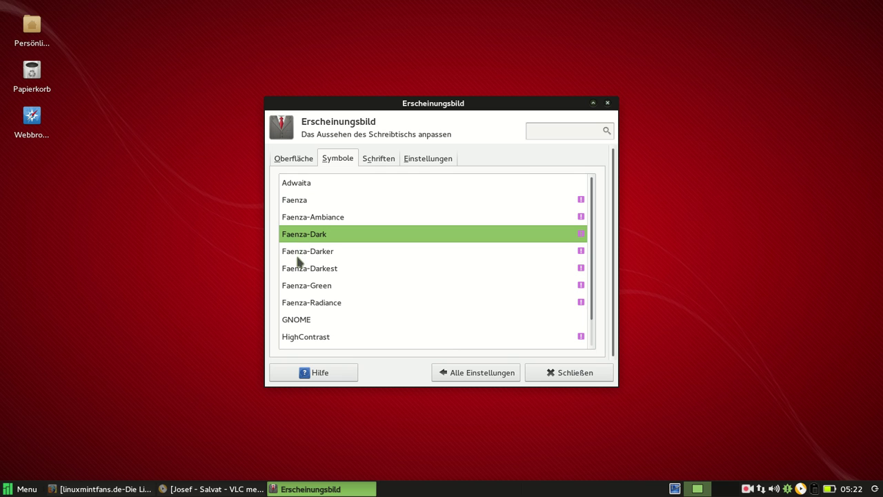
click(300, 255)
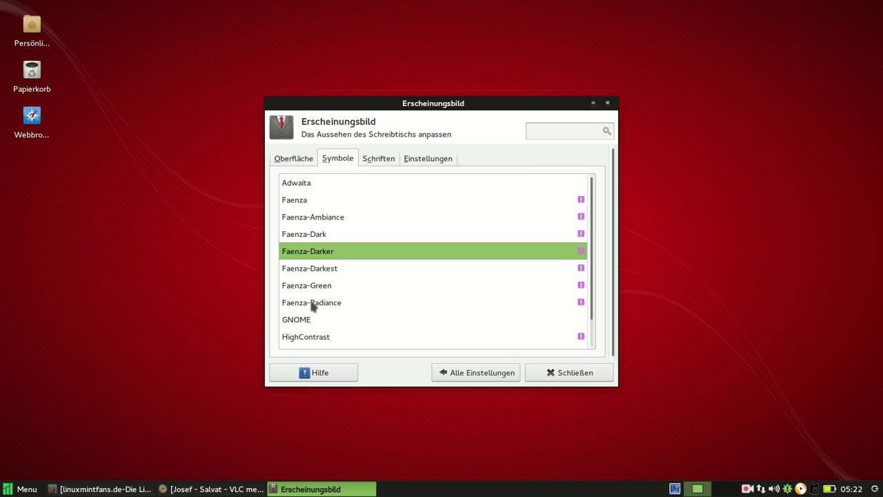
click(296, 319)
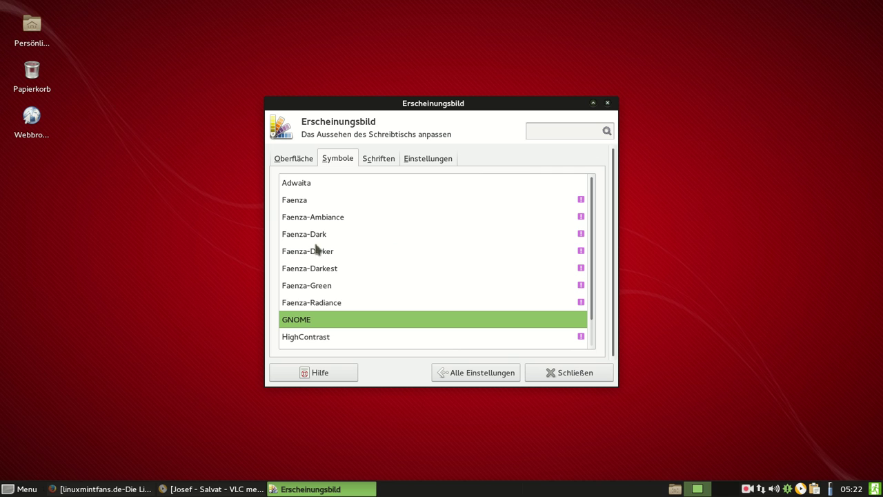
- Review the appearance window's Einstellungen and Schriften options, and return to the overview of all settings
click(428, 158)
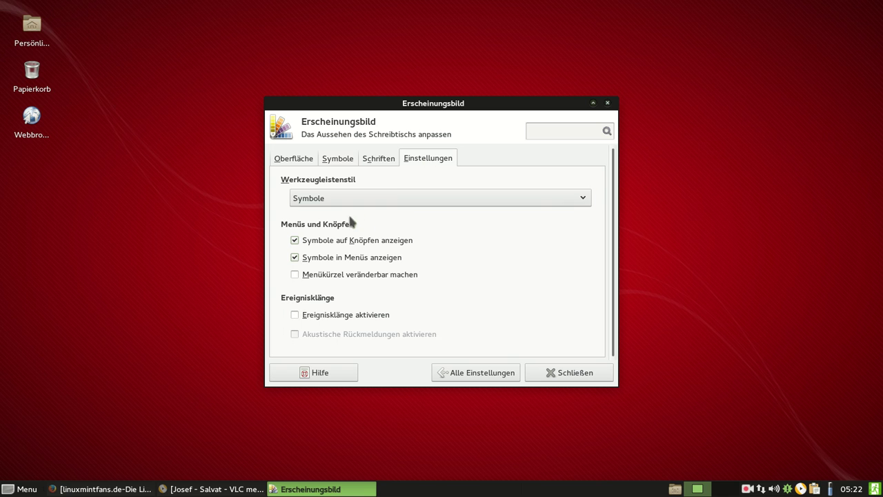
click(380, 158)
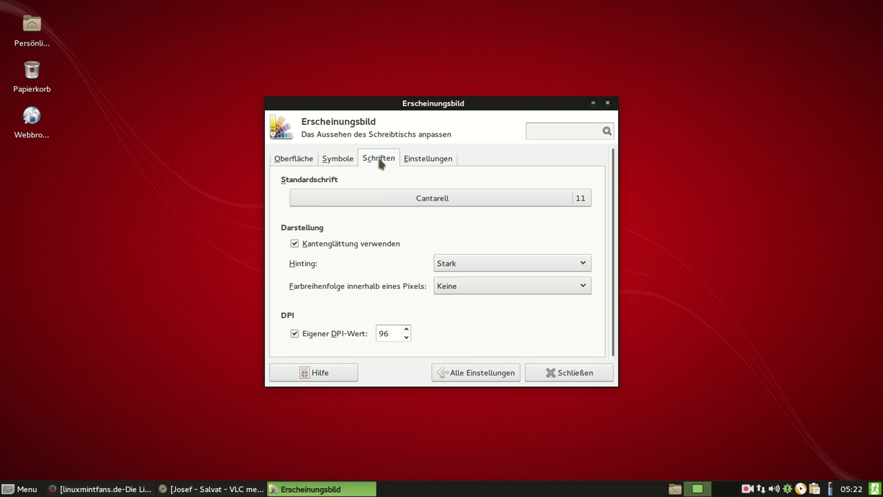
click(338, 158)
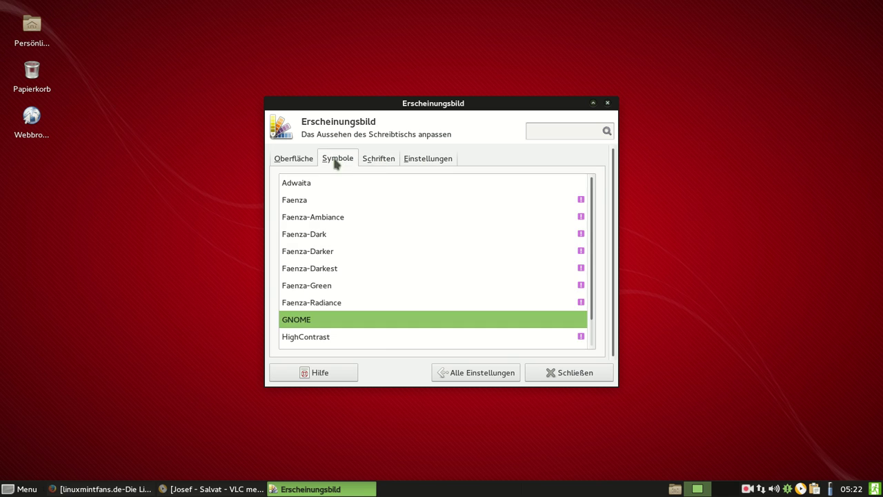
click(460, 374)
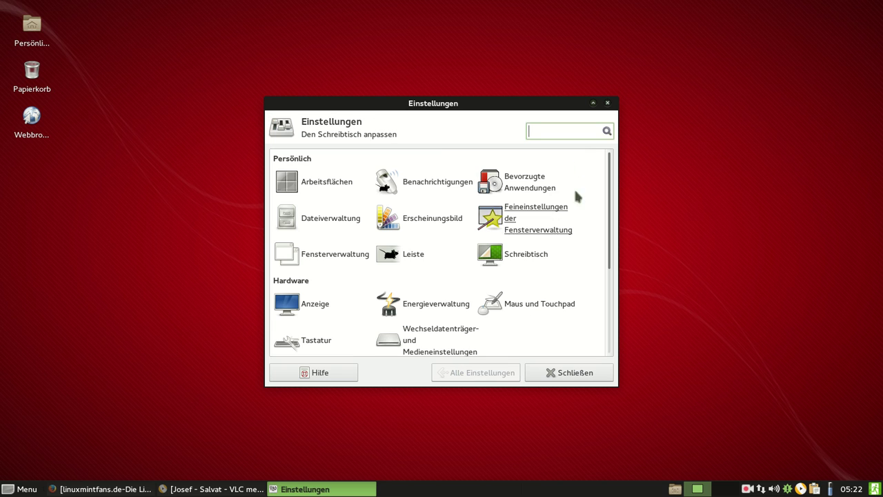
- Open the Leiste settings, review their Anzeige, Erscheinungsbild and Objekte options, and return to the settings overview
scroll(609, 199, down, 1)
drag(610, 199, 605, 212)
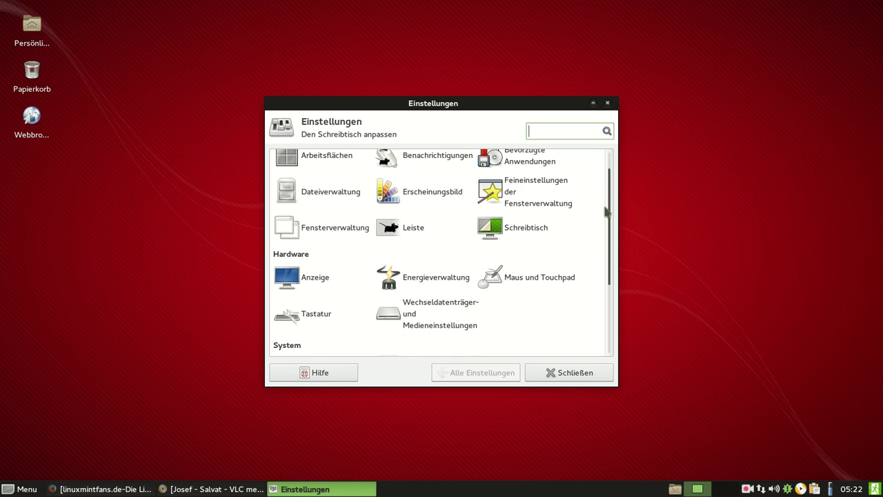
click(409, 228)
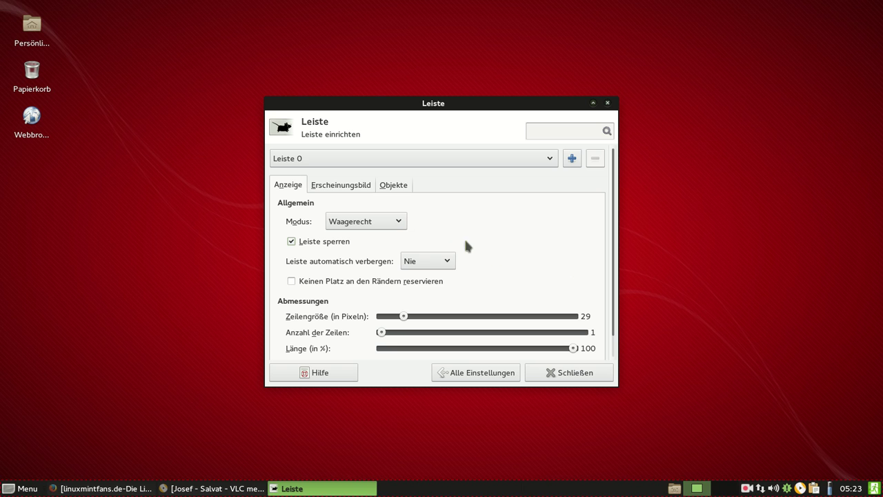
click(360, 187)
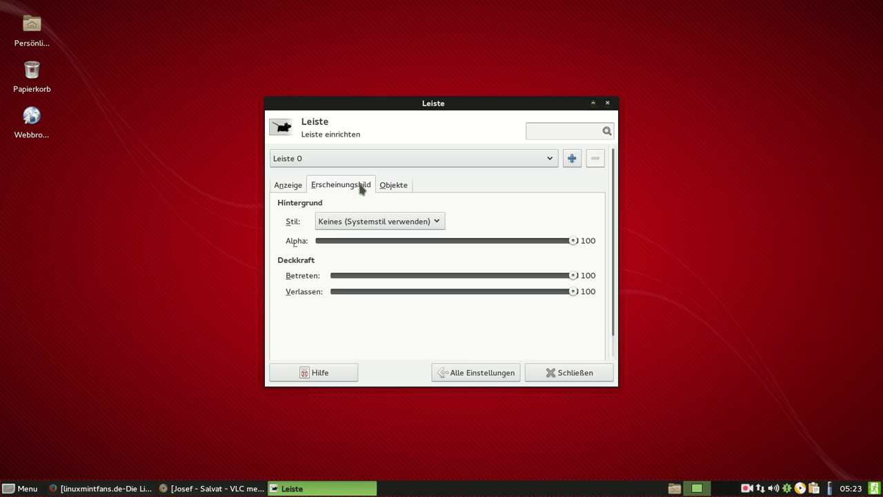
click(391, 185)
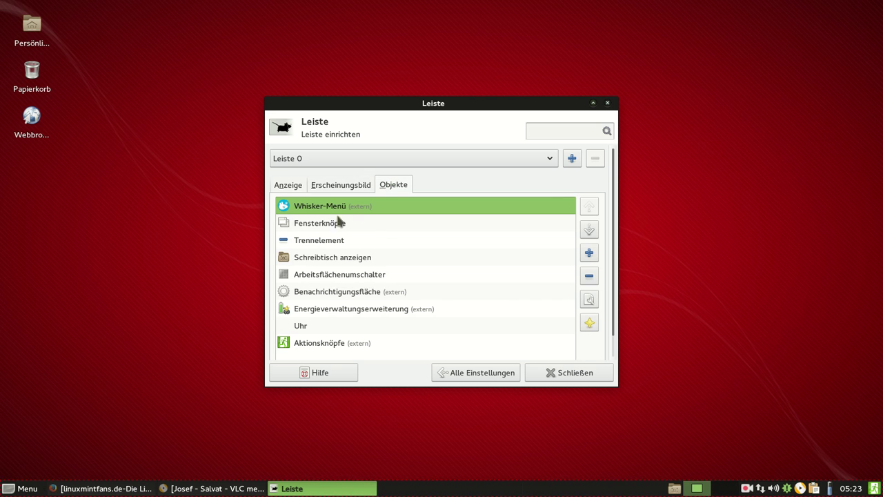
click(459, 373)
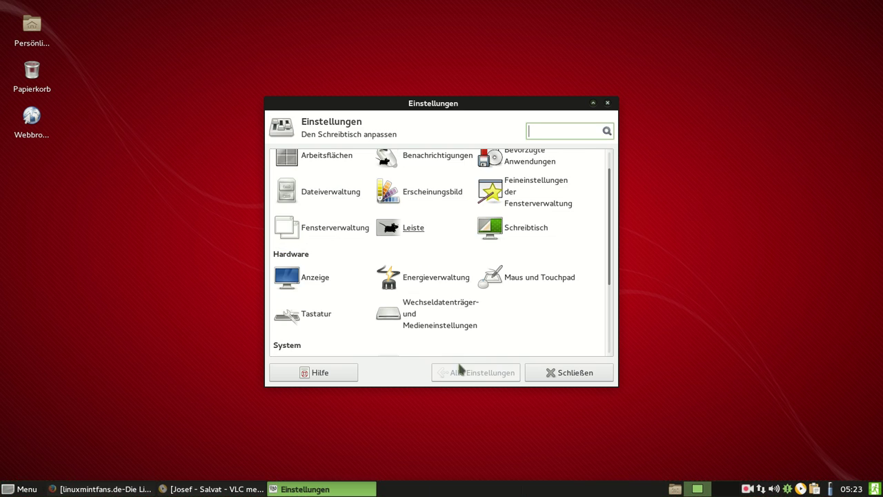
- Open the Fensterverwaltung settings and try the Metabox and Microcurve window themes, ending with Microdeck selected
click(330, 227)
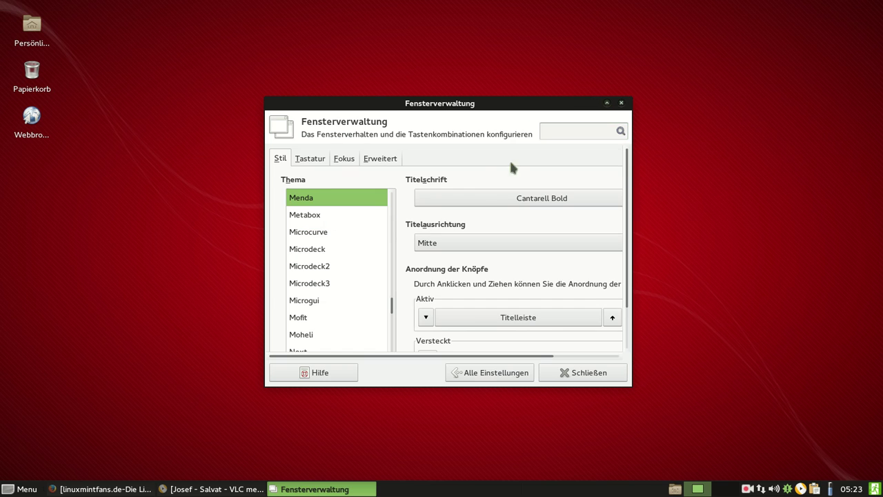
click(309, 217)
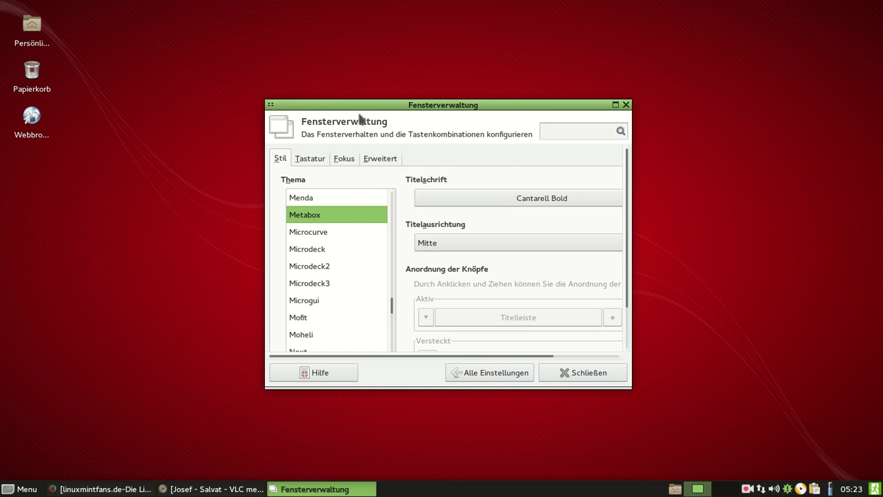
click(307, 235)
click(305, 250)
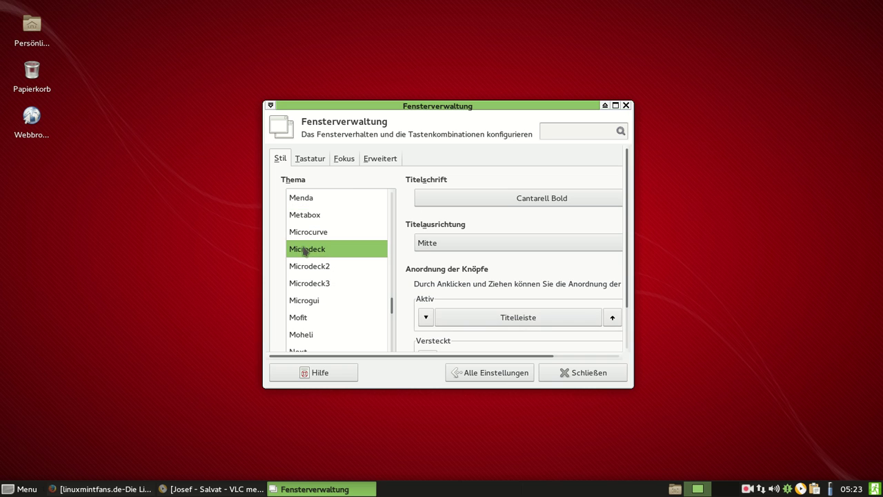
- Try the Microdeck2 and Microdeck3 window themes, apply the Ops theme, and return to the overview of all settings
click(306, 268)
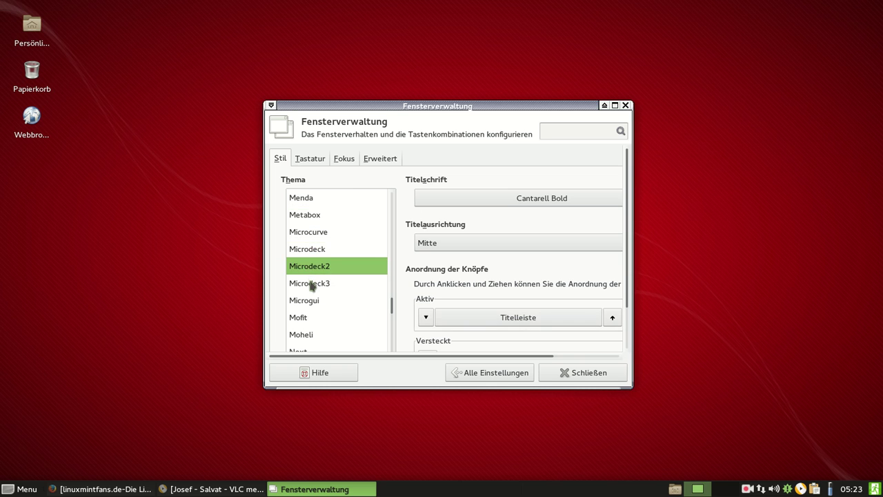
click(312, 284)
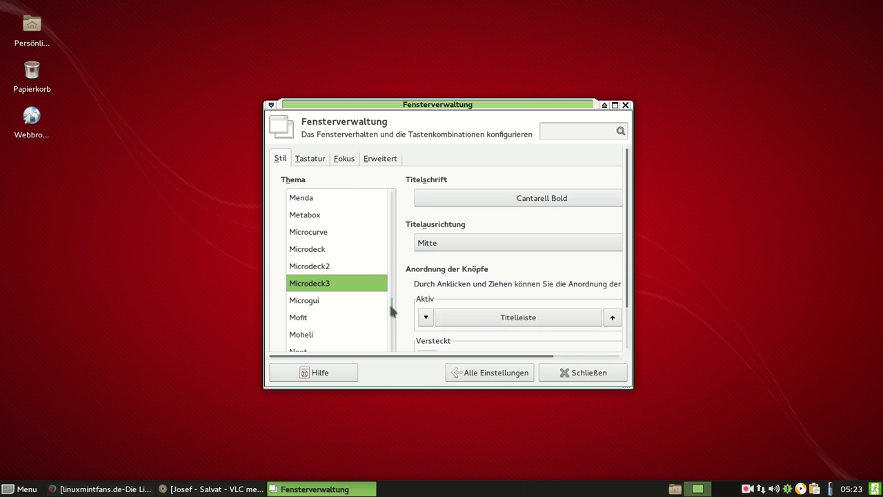
drag(392, 311, 389, 322)
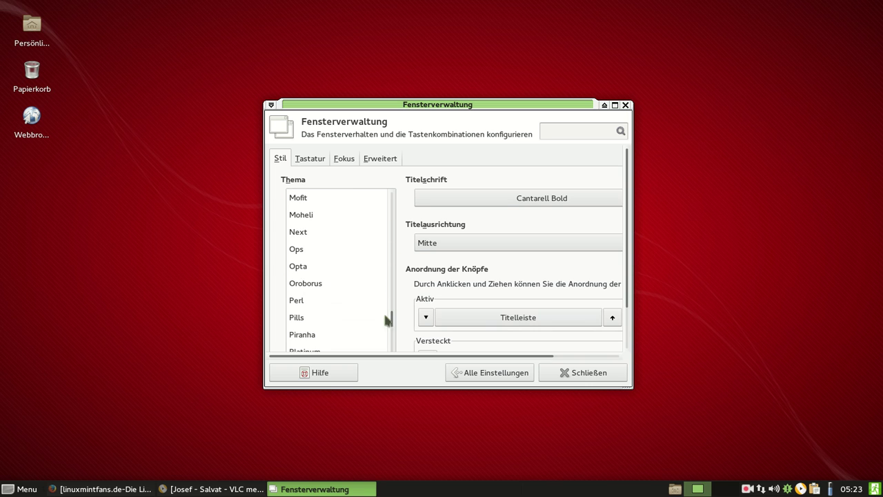
click(301, 252)
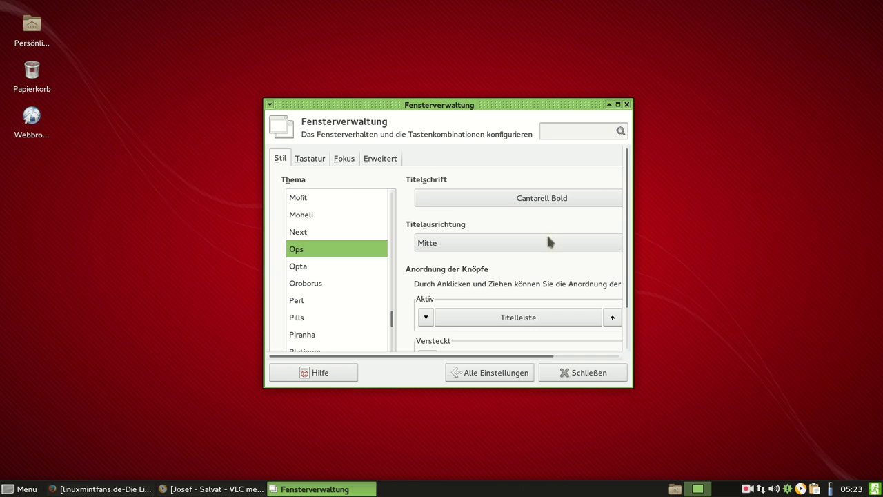
click(494, 371)
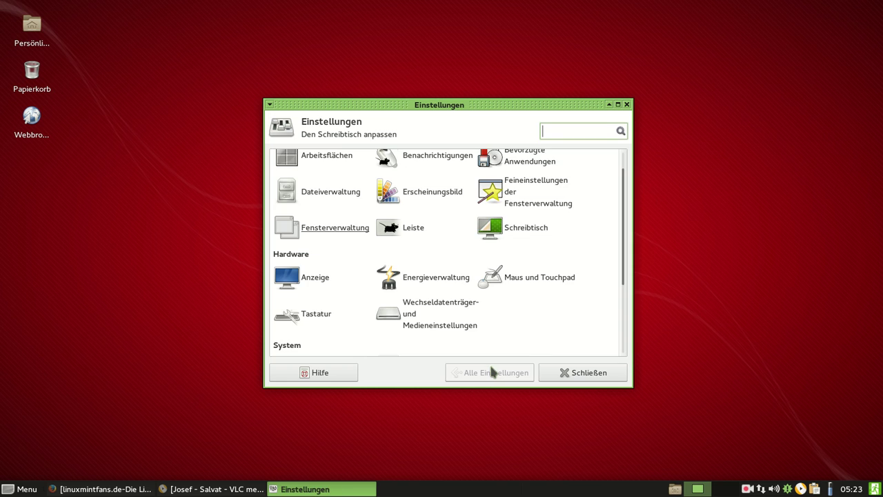
- Maximize the Einstellungen window, review the Anzeige settings, and return to the settings overview
click(617, 105)
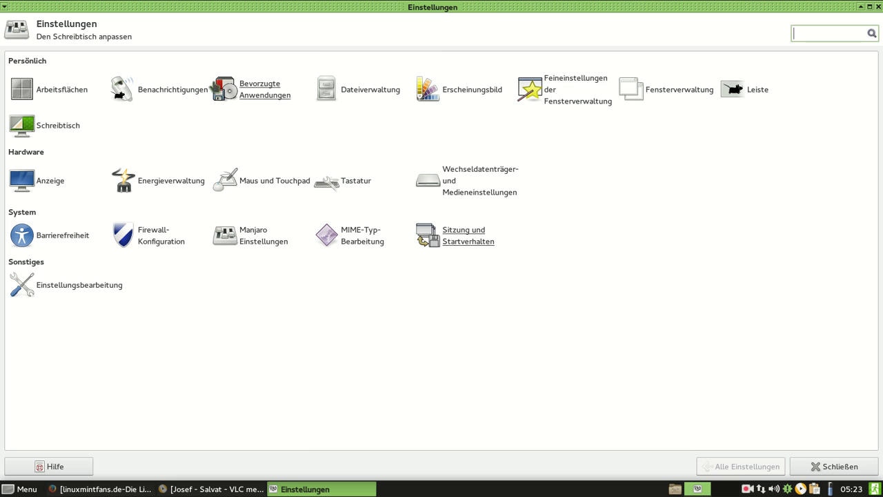
click(52, 183)
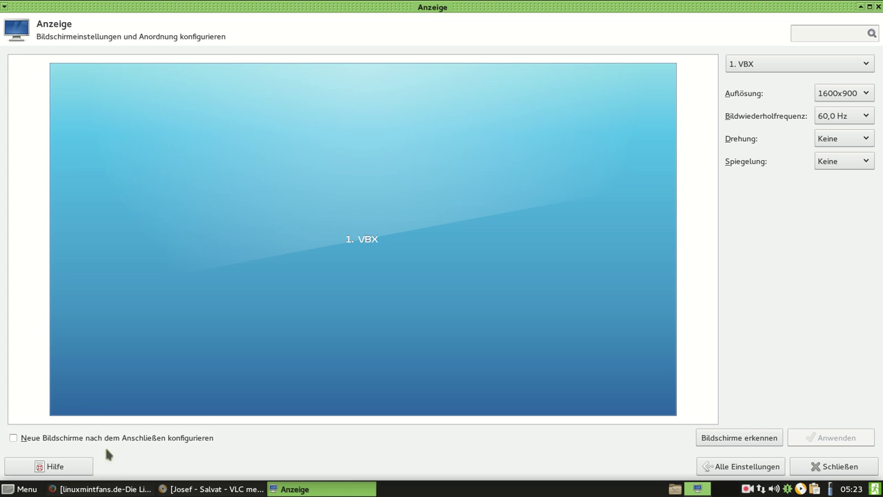
click(763, 469)
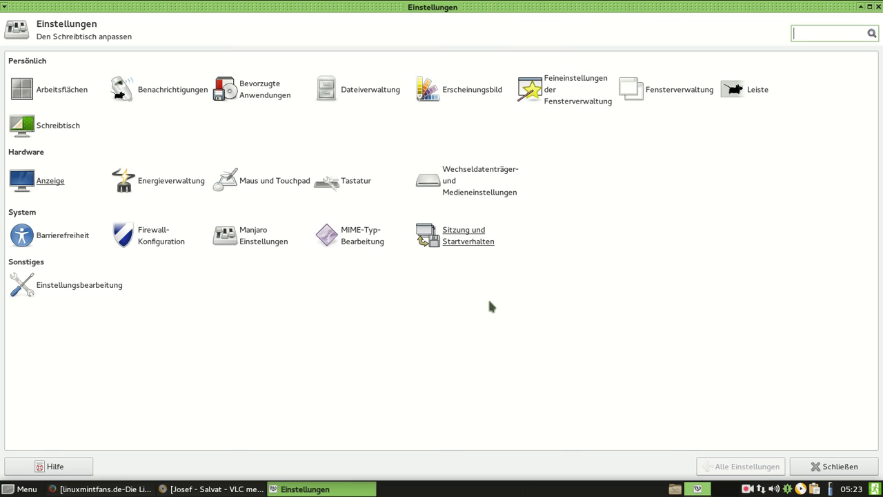
- Review the Energieverwaltung settings for Allgemein, System, Bildschirm and Geräte, including the innotek 1 battery details, and return to the settings overview
click(181, 189)
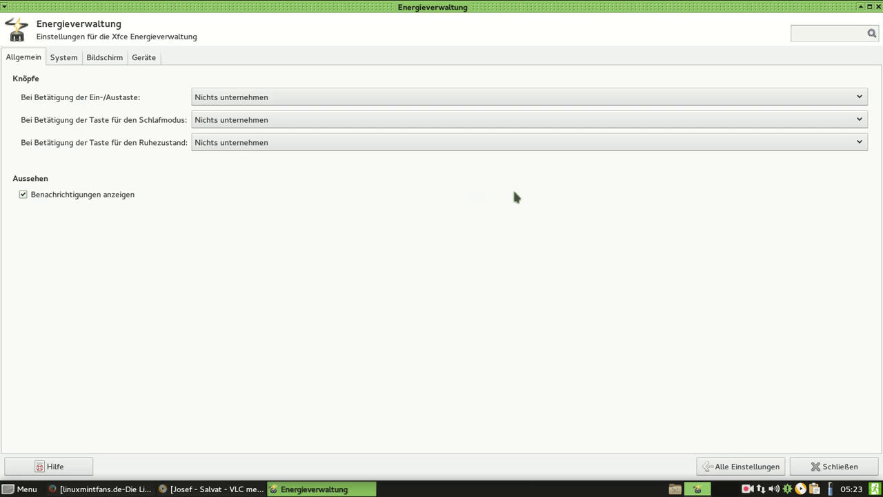
click(63, 58)
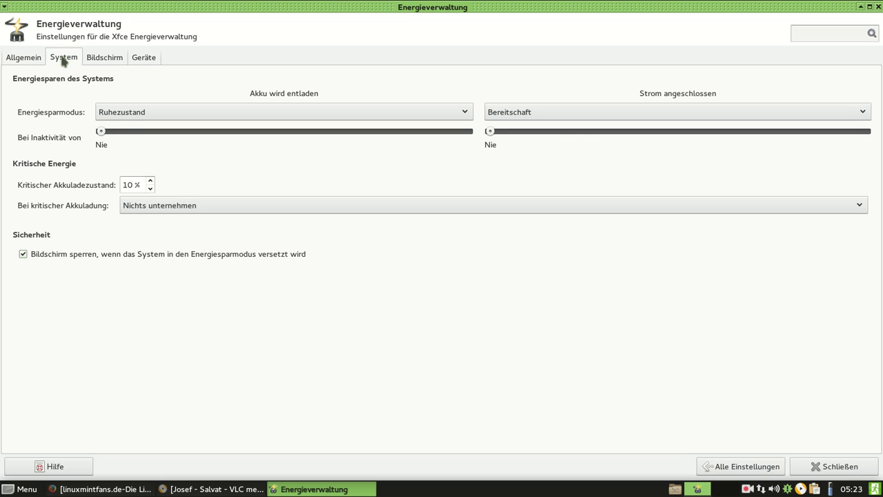
click(96, 59)
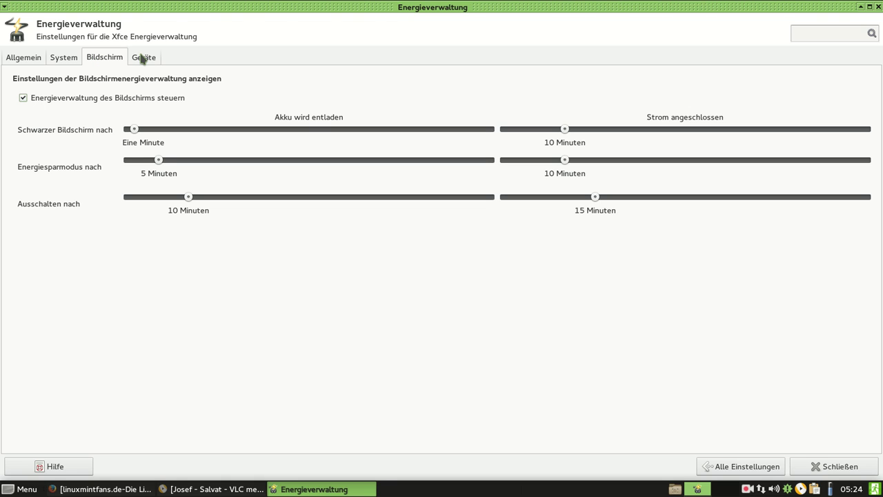
click(143, 59)
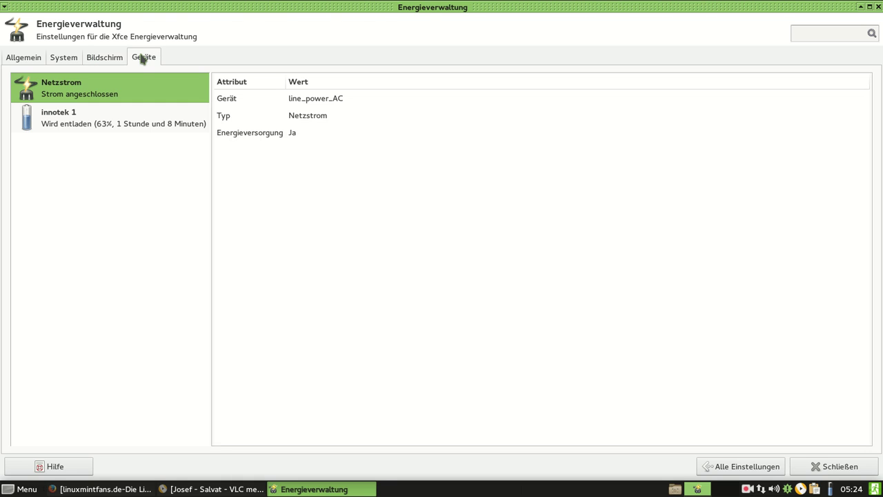
click(71, 127)
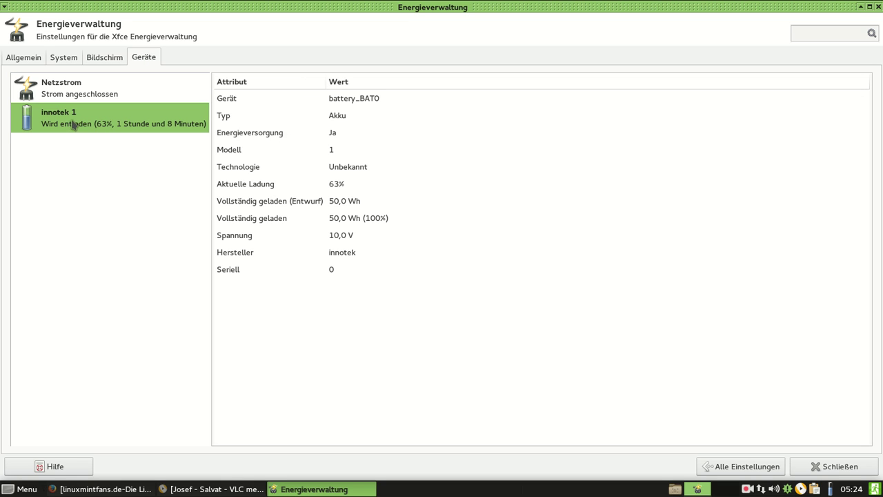
click(25, 60)
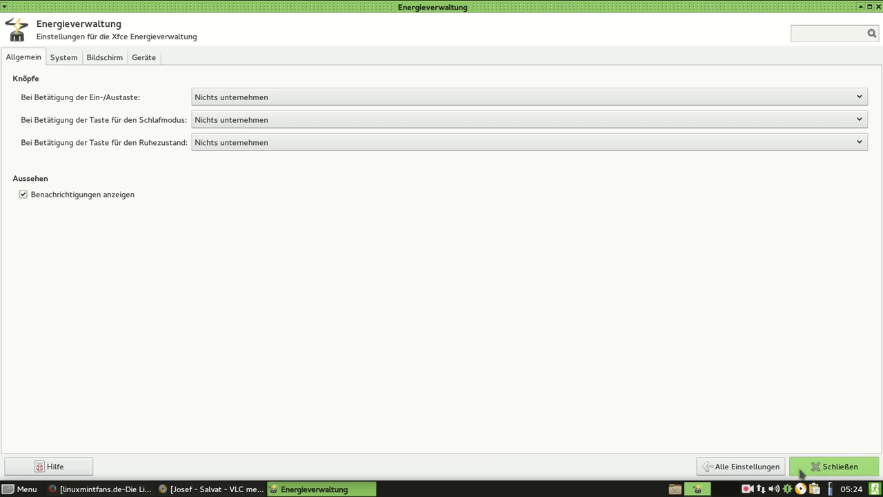
click(759, 467)
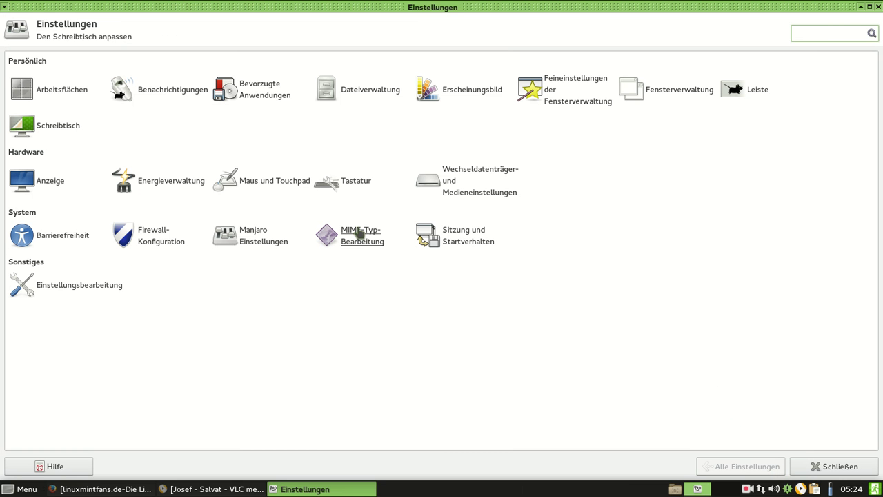
- Review the Kameras, Unterhaltungsmedien and Eingabegeräte options in the Wechseldatenträger- und Medieneinstellungen, and close that dialog
click(474, 181)
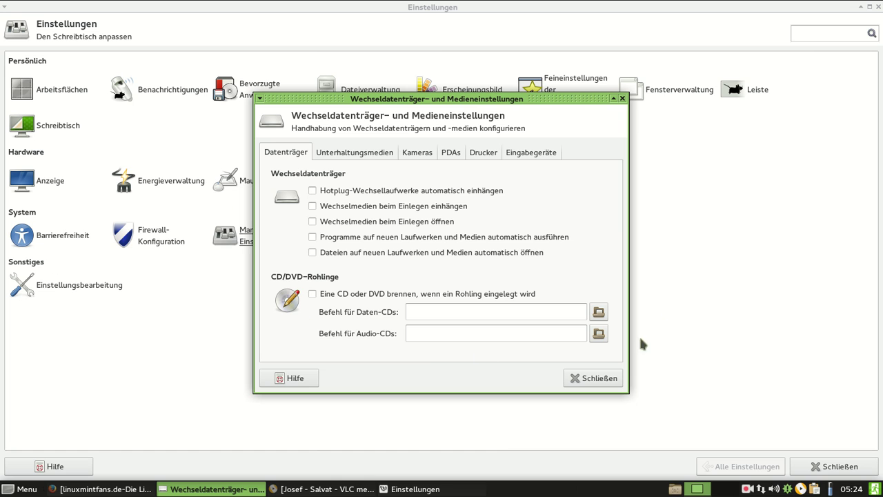
click(426, 153)
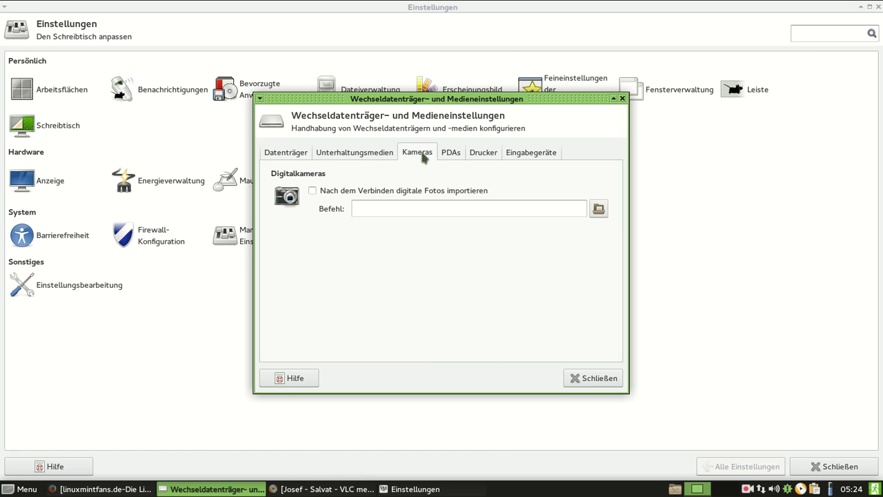
click(357, 158)
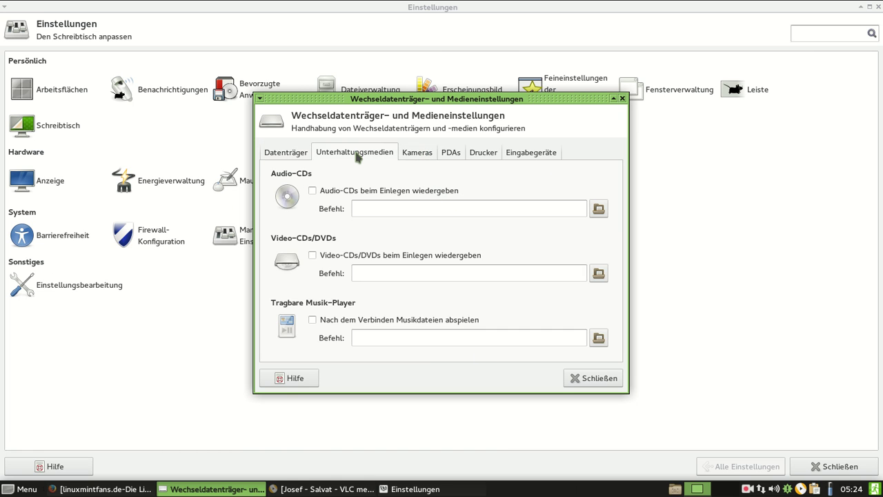
click(526, 158)
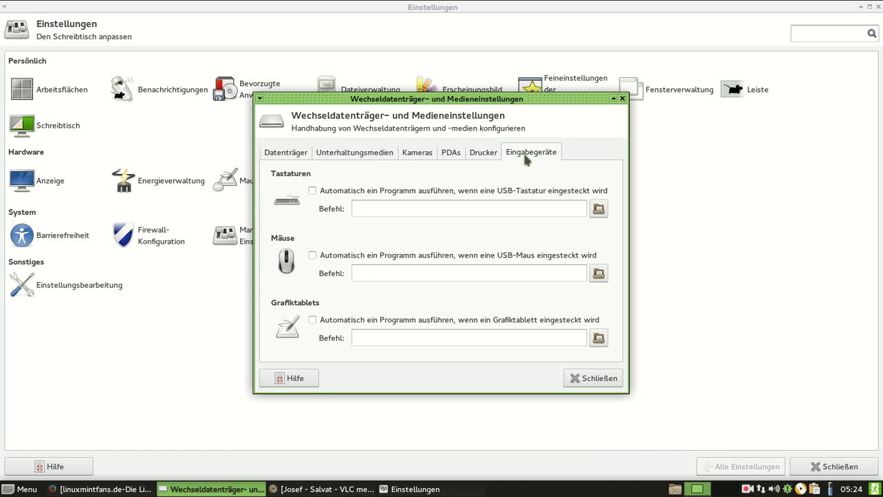
click(599, 378)
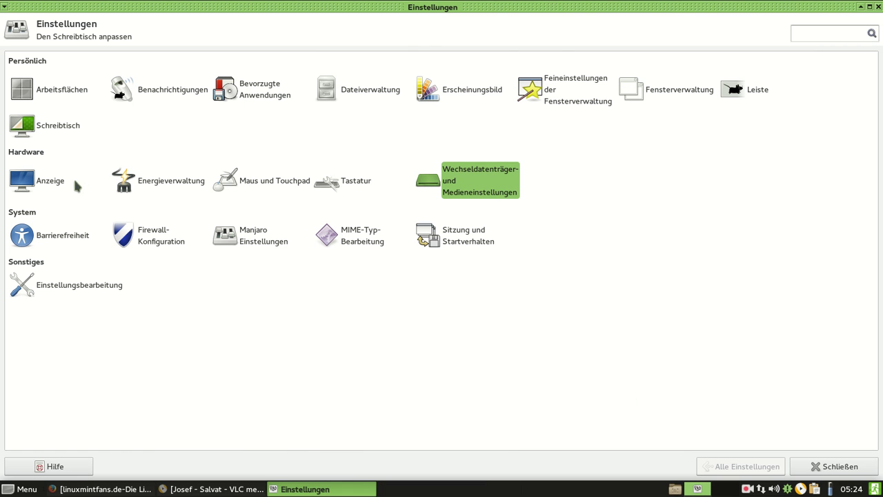
- Review the Benachrichtigungen settings and Erscheinungsbild's Oberfläche, Symbole and Schriften options, and close the settings window
click(170, 98)
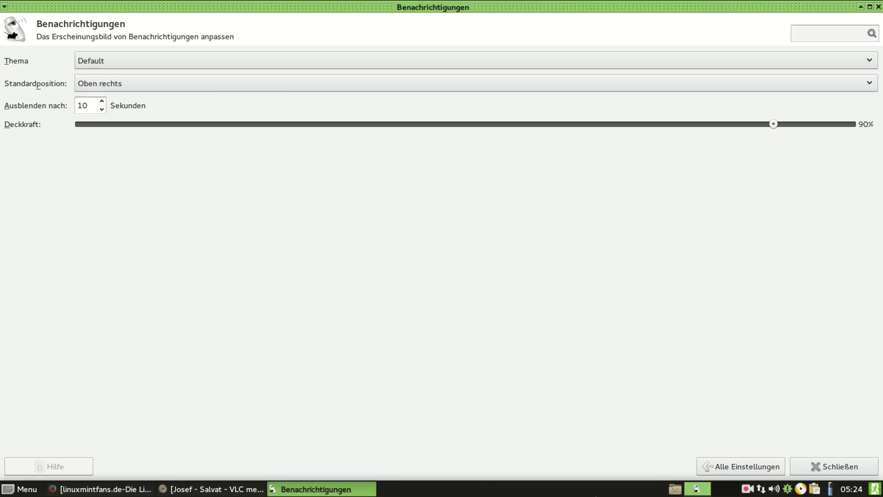
click(717, 469)
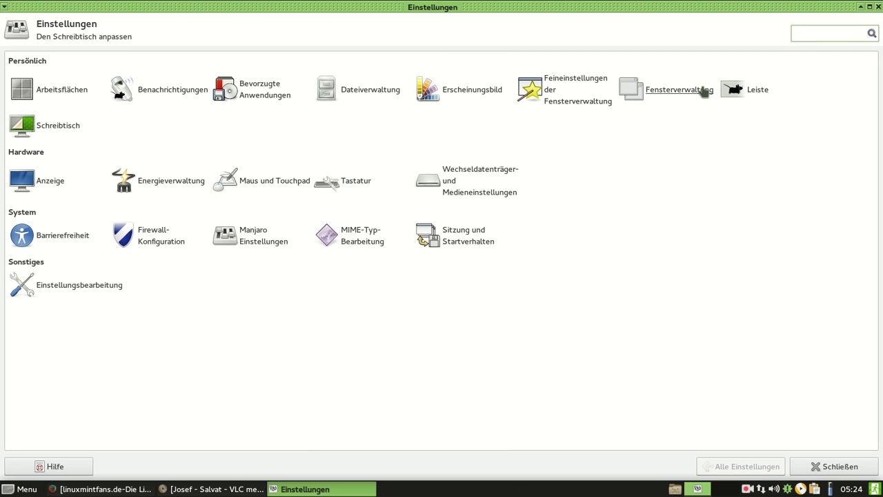
click(456, 94)
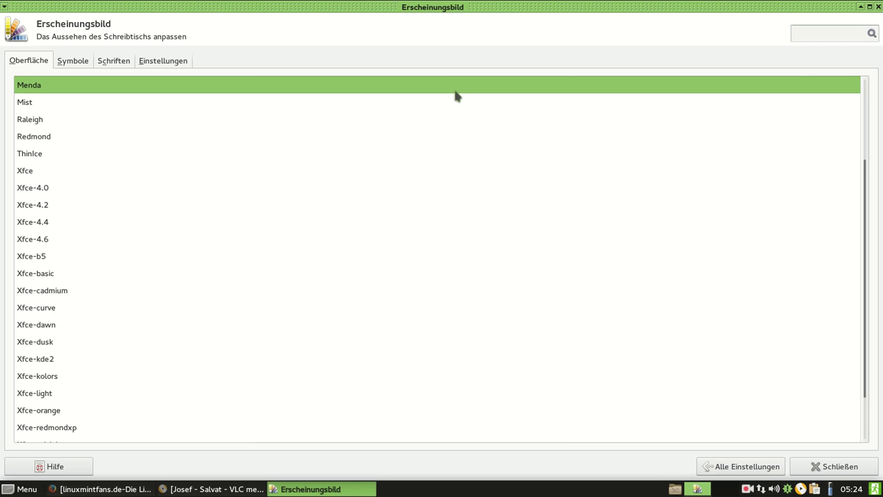
click(72, 62)
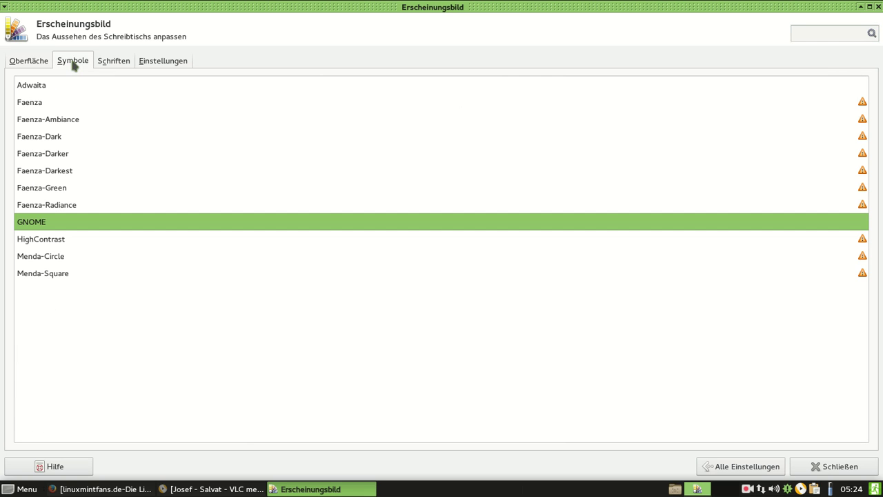
click(101, 62)
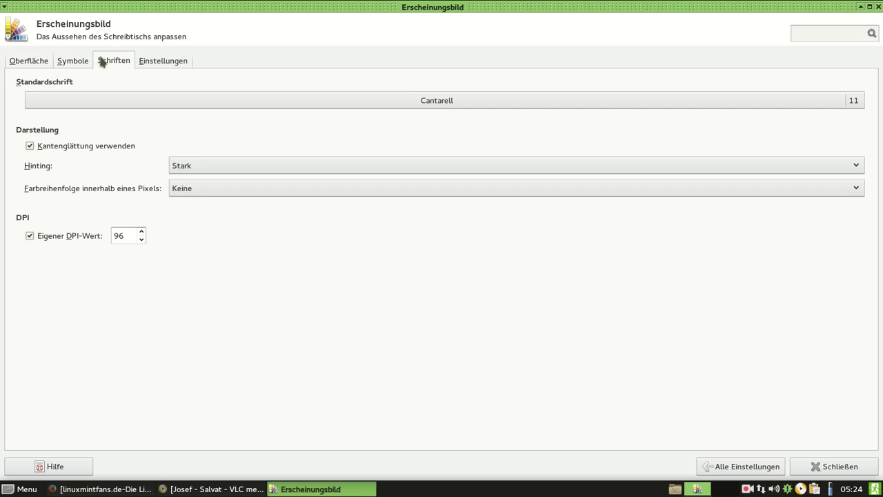
click(878, 6)
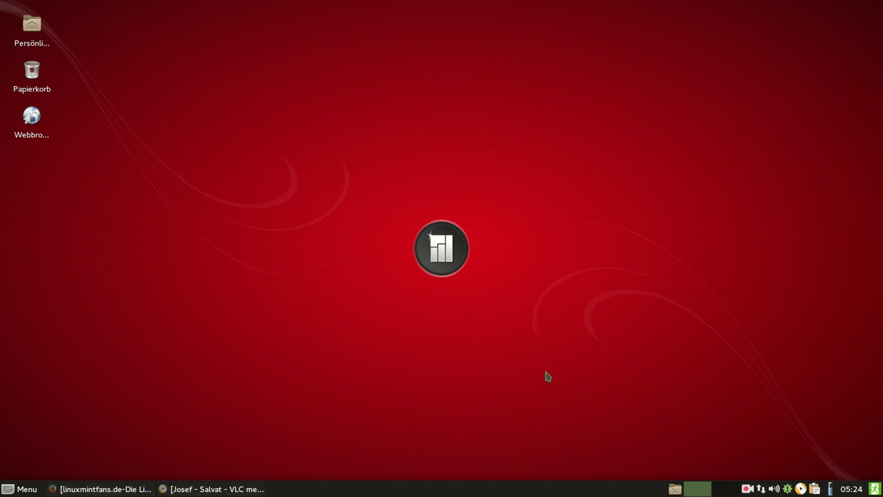
- Open the maximized list of new elements for the desktop panel and add the Batterieüberwachung element
right_click(612, 488)
mouse_move(613, 487)
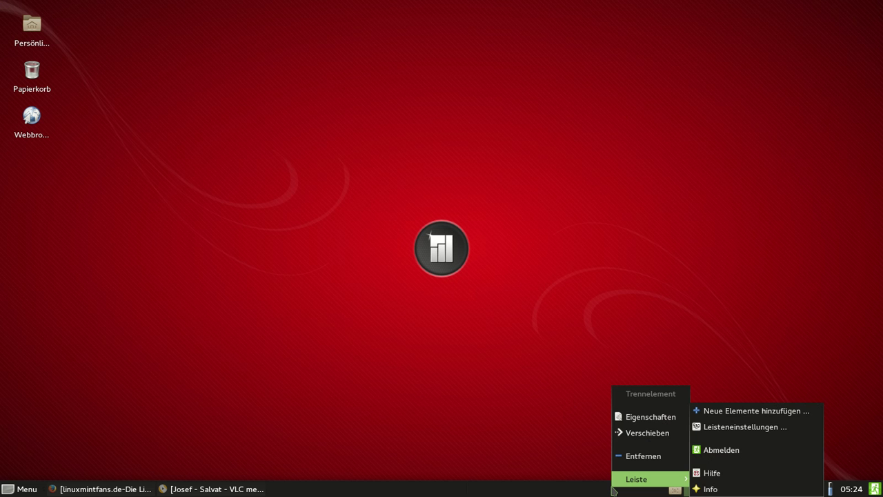
click(738, 413)
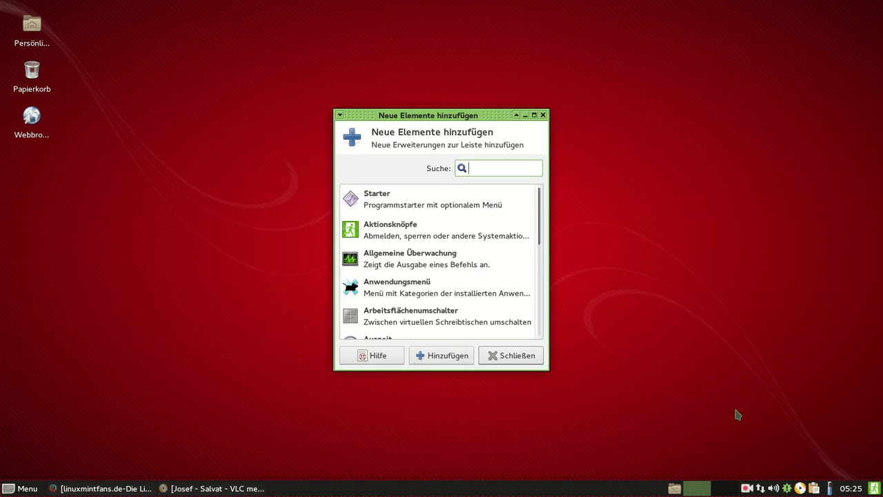
click(534, 116)
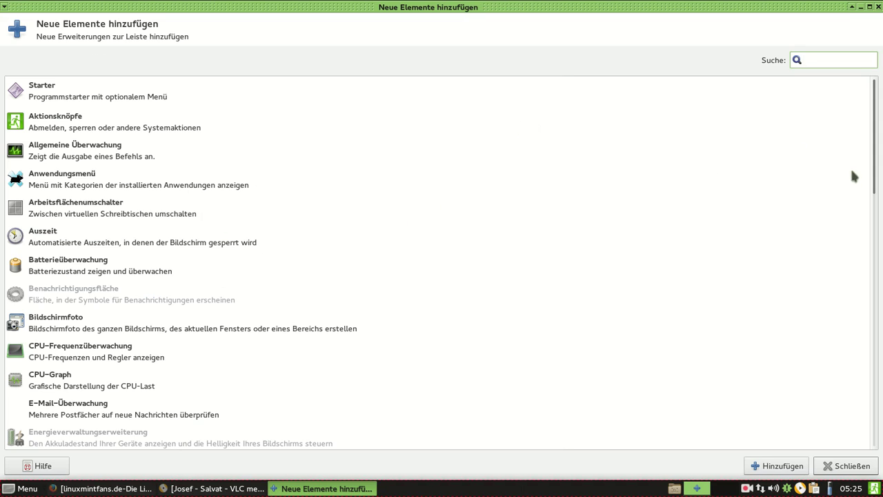
scroll(295, 173, down, 3)
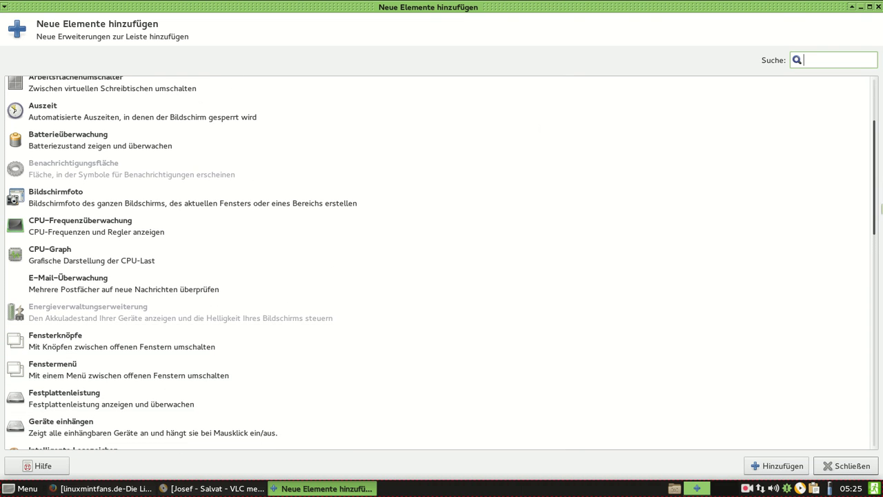
click(76, 140)
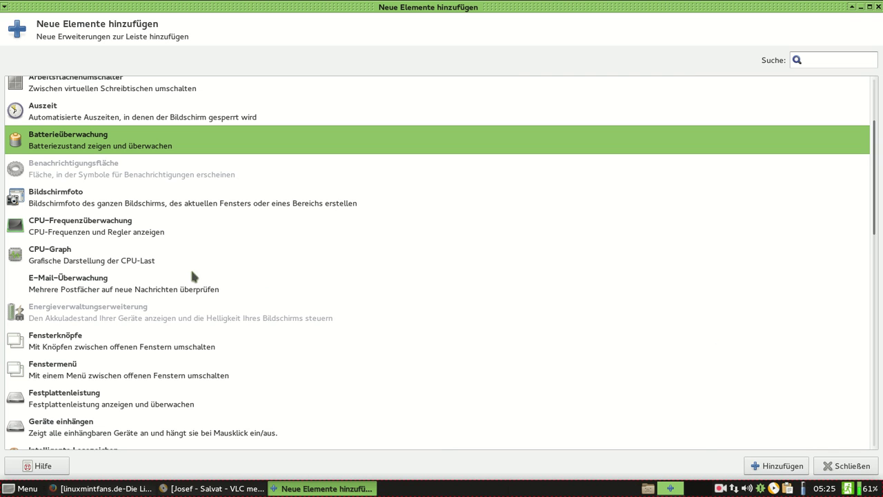
- Browse the remaining available panel elements through the end of the list and select Whisker-Menü
scroll(178, 264, down, 5)
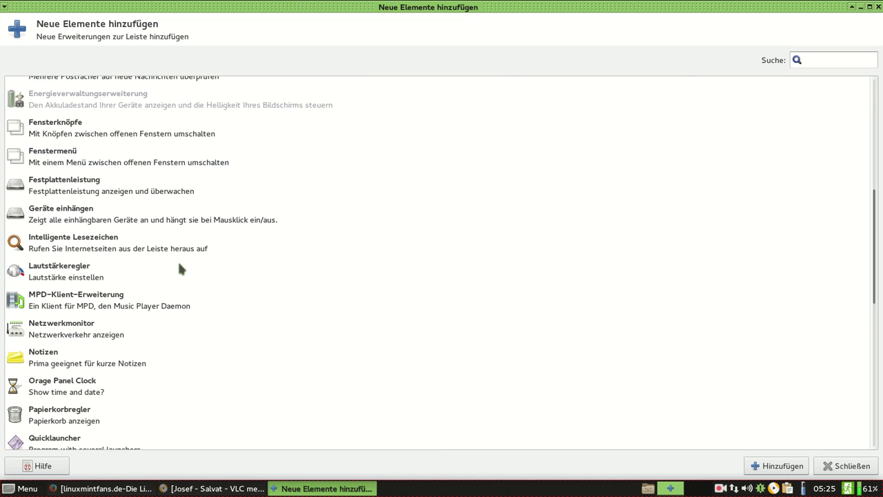
scroll(178, 264, down, 6)
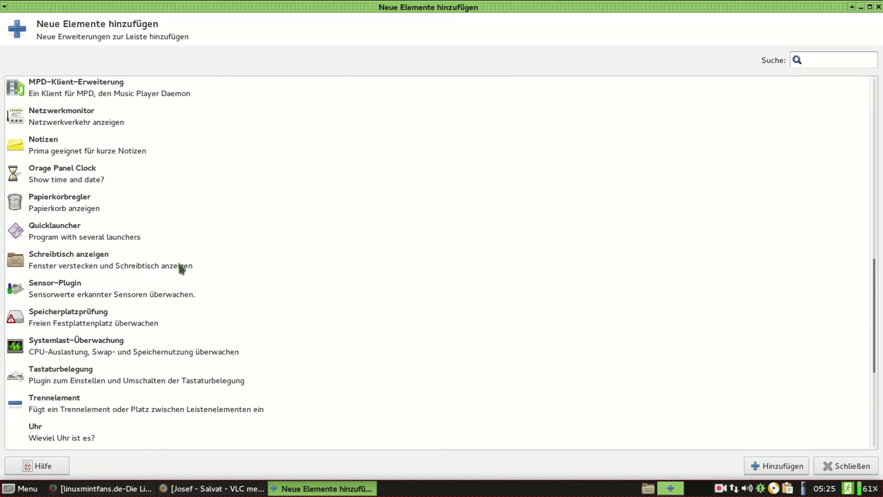
scroll(179, 264, down, 5)
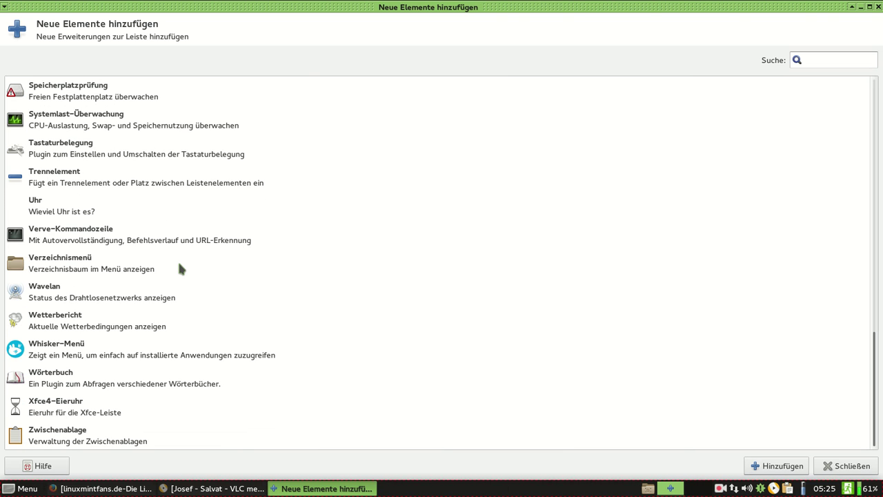
click(55, 348)
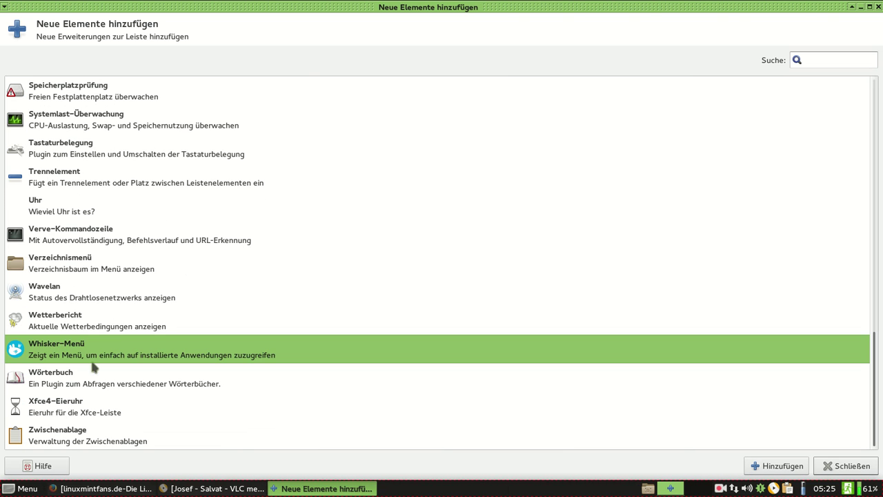
- Add the Whisker-Menü element to the panel, check its menu, and close the list of new elements
click(782, 466)
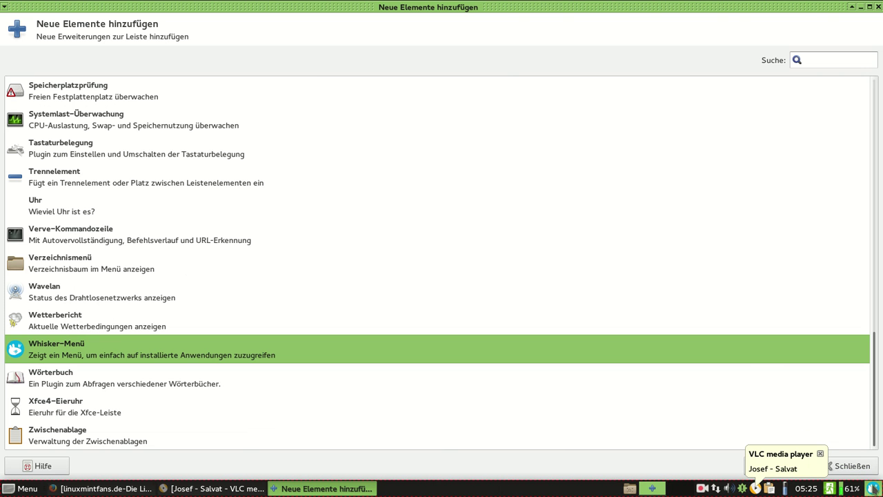
click(874, 488)
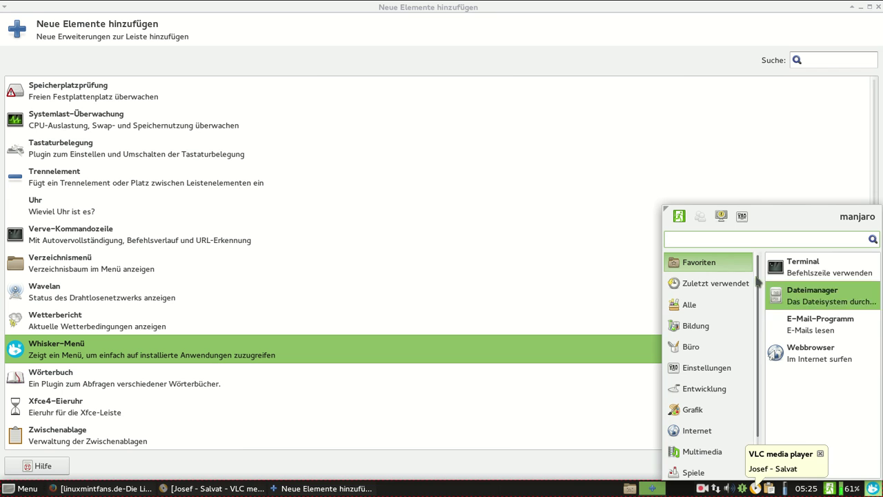
click(727, 142)
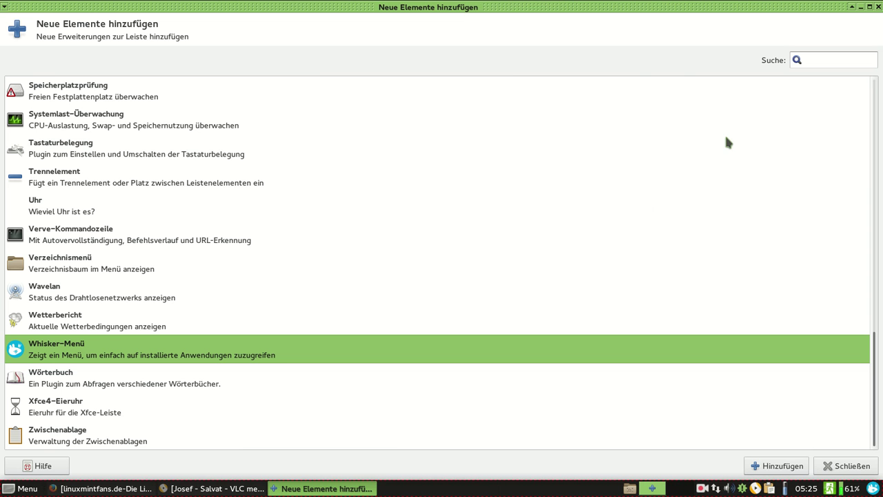
click(878, 7)
- Open the Schreibtischeinstellungen and review the Menüs and Symbole options, including the list of Standardsymbole
right_click(274, 195)
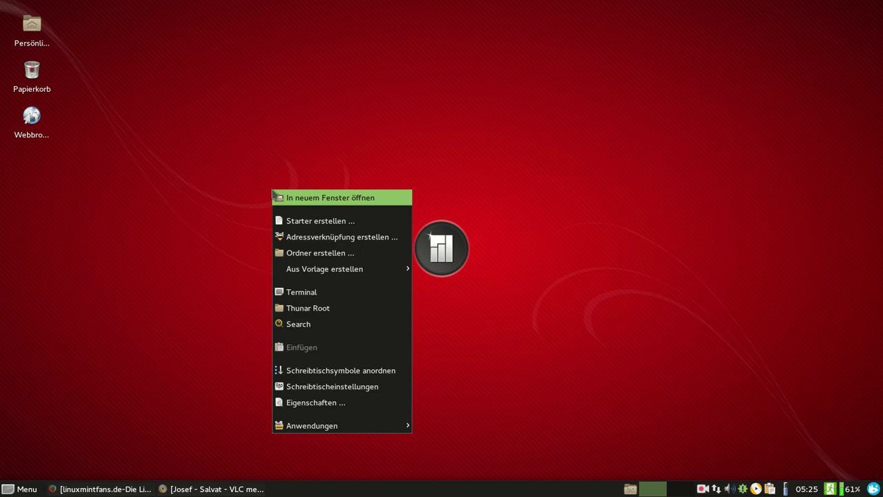
click(322, 386)
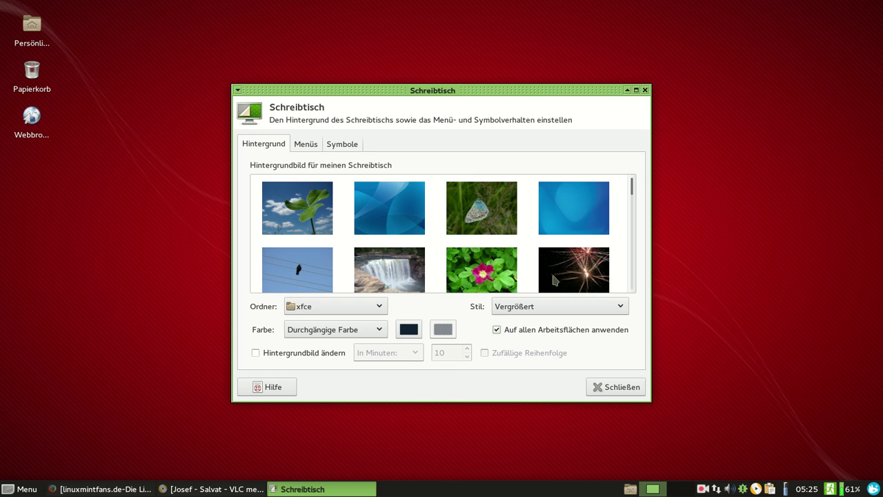
click(306, 143)
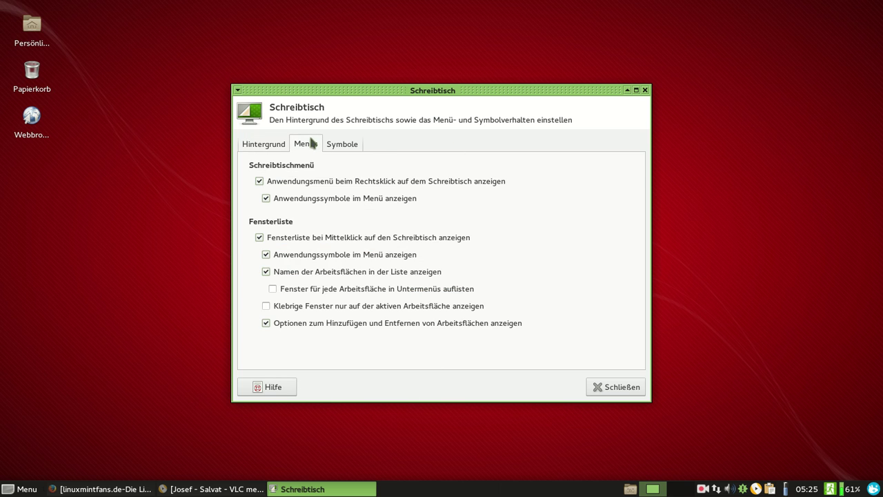
click(339, 145)
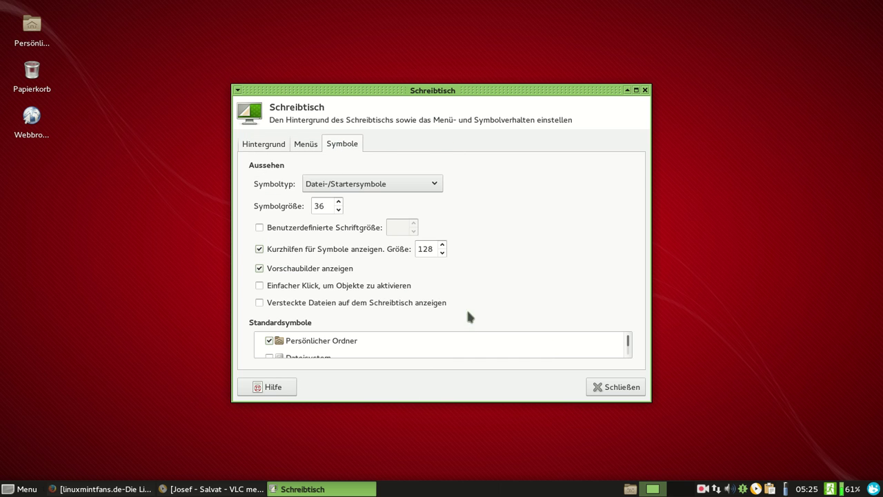
scroll(628, 345, down, 3)
scroll(627, 343, up, 3)
scroll(627, 343, down, 1)
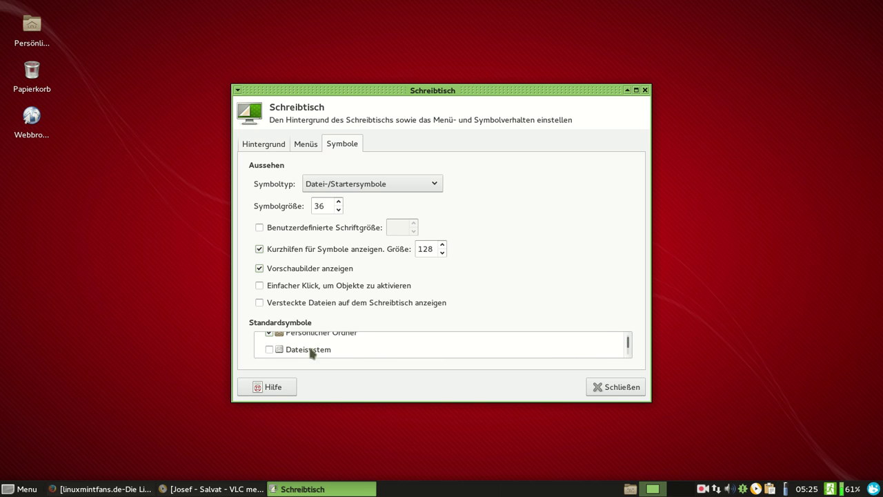
- Try the blue abstract wallpaper with curved shapes as the desktop background, moving the settings window to see it
click(263, 153)
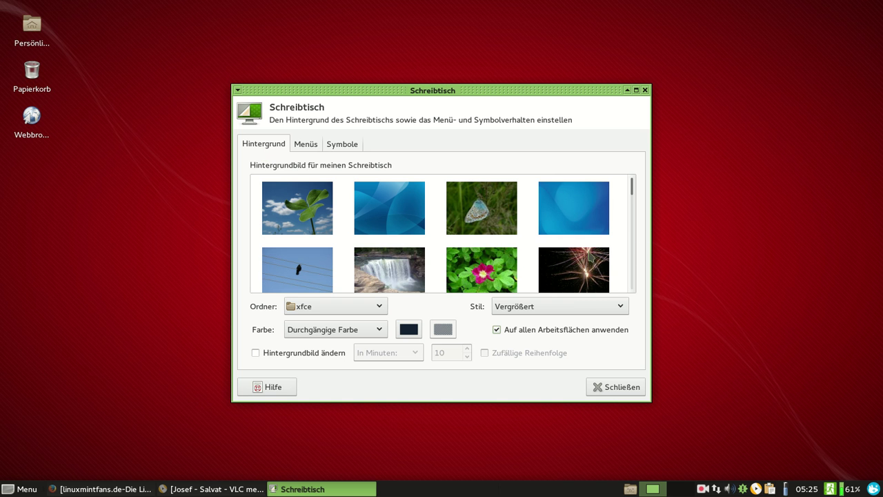
click(493, 203)
drag(464, 91, 726, 79)
click(657, 205)
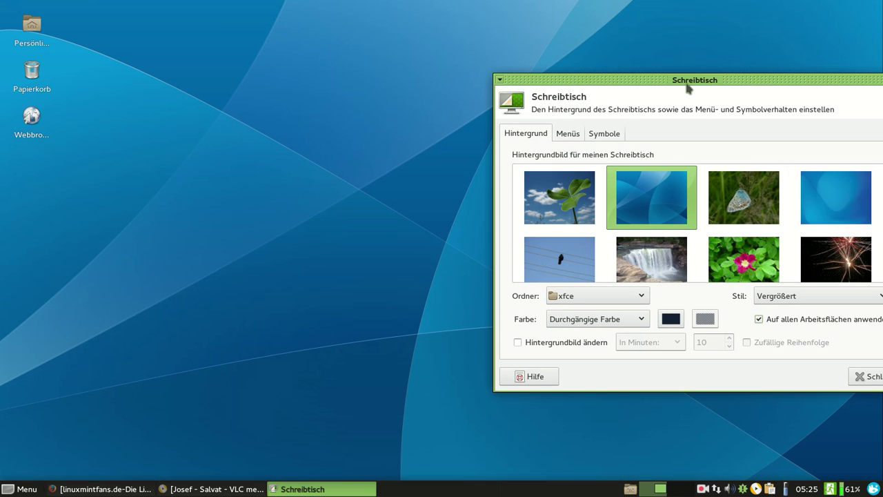
drag(688, 85, 434, 41)
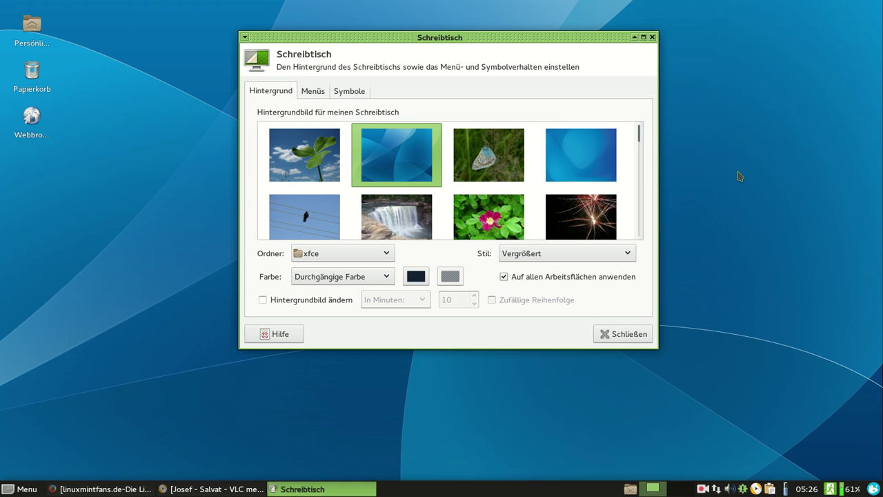
- Set the purple Manjaro wallpaper as the desktop background and check the folder choices, keeping xfce
drag(639, 136, 649, 233)
click(507, 171)
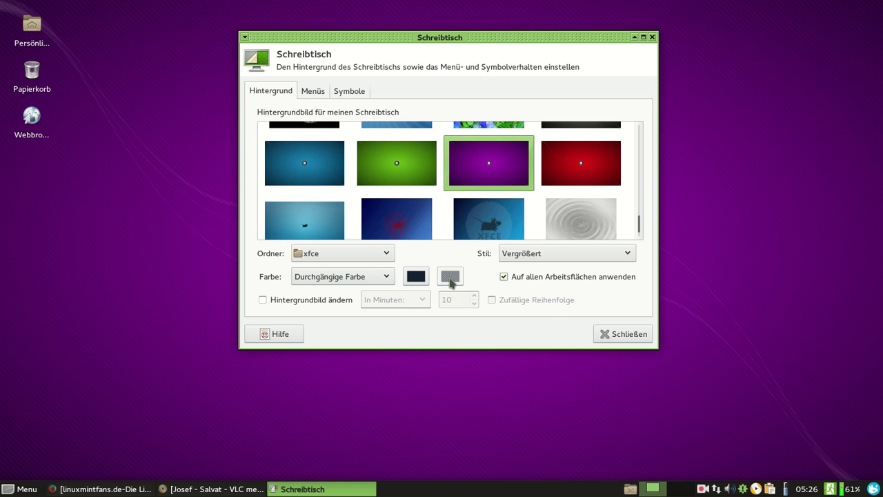
click(338, 256)
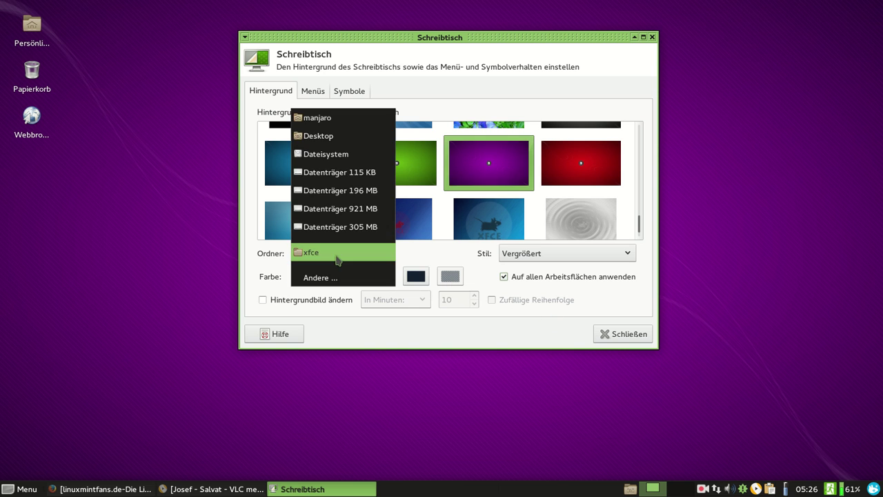
click(338, 256)
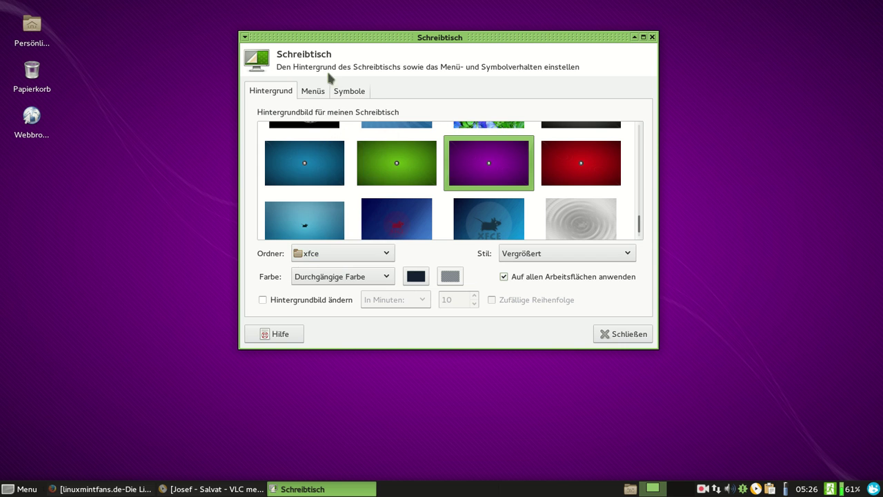
- Set the desktop Symbolgröße to 45 and close the desktop settings
click(347, 90)
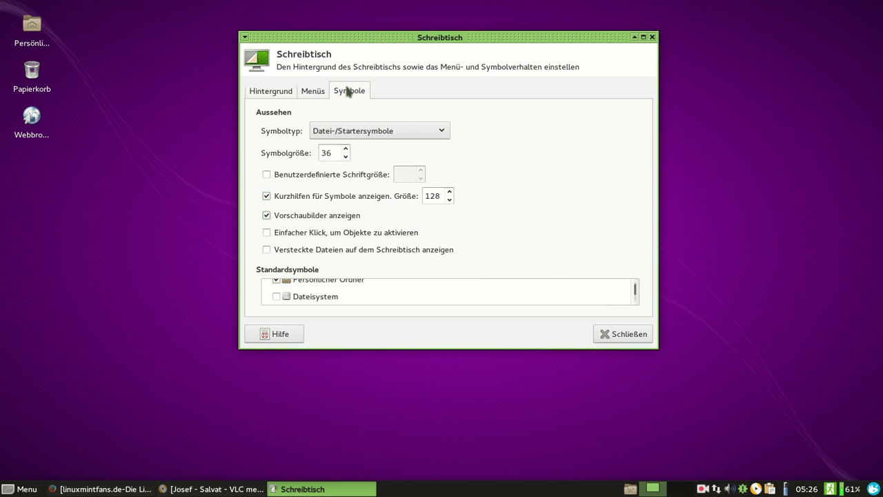
click(348, 146)
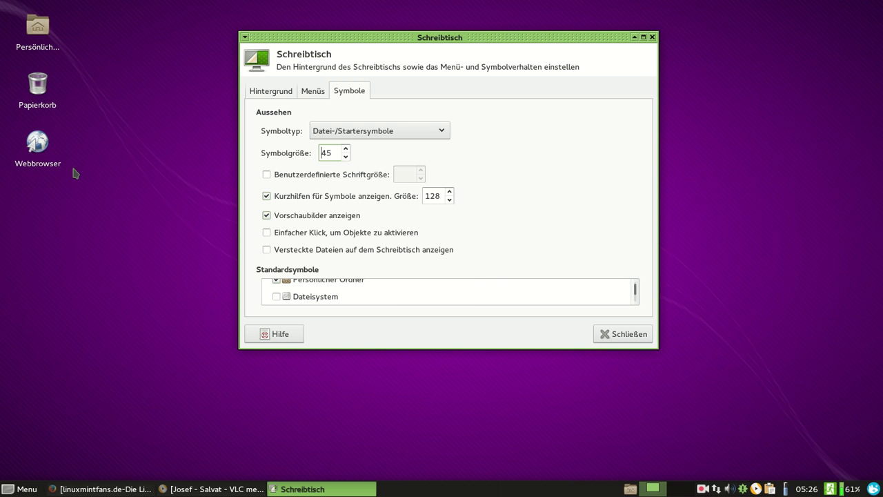
click(650, 337)
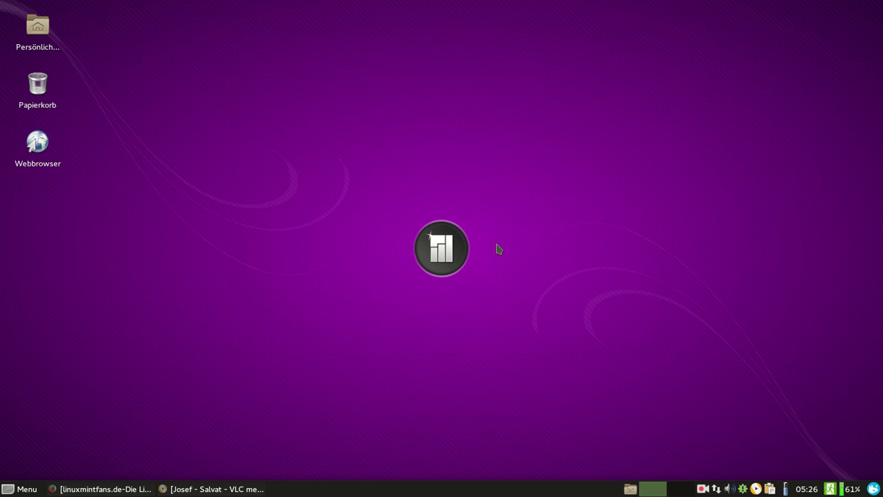
- Add VLC Media Player from the application menu's Multimedia category to the desktop and close the menu
click(19, 490)
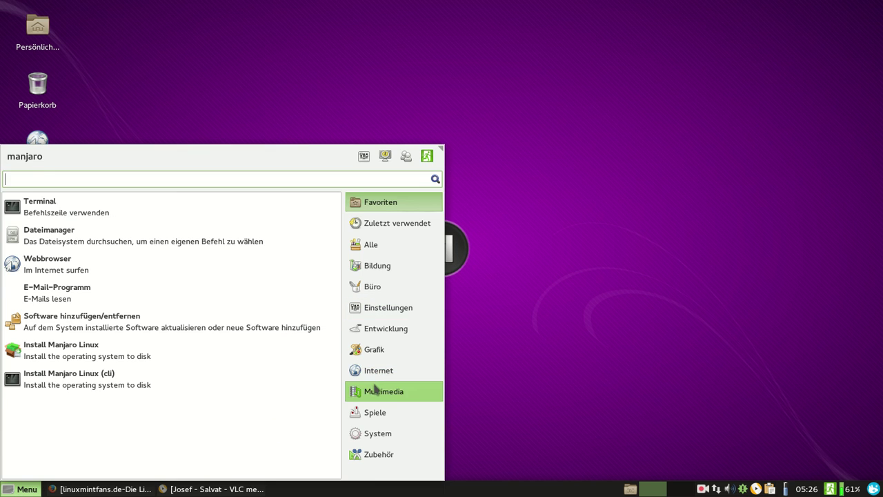
click(376, 393)
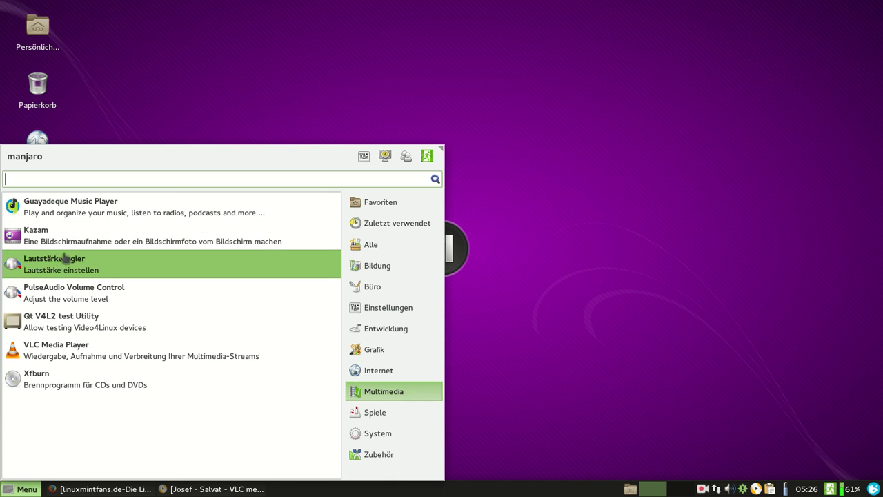
right_click(46, 351)
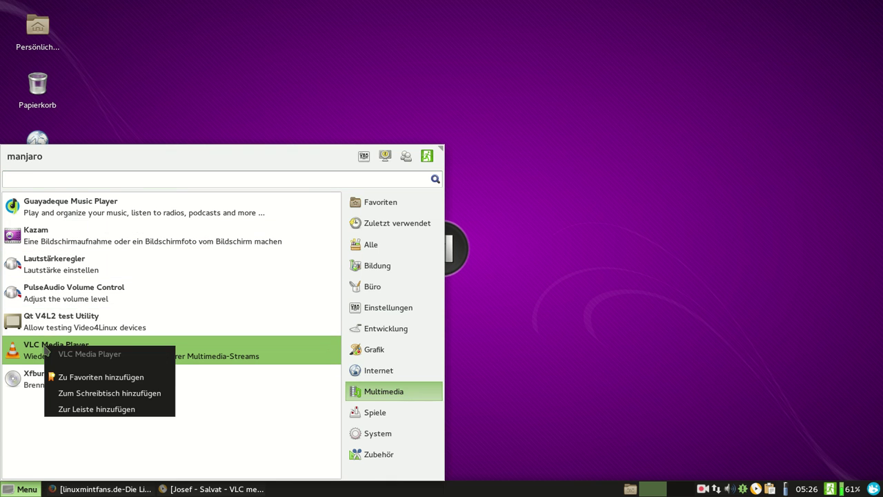
click(78, 392)
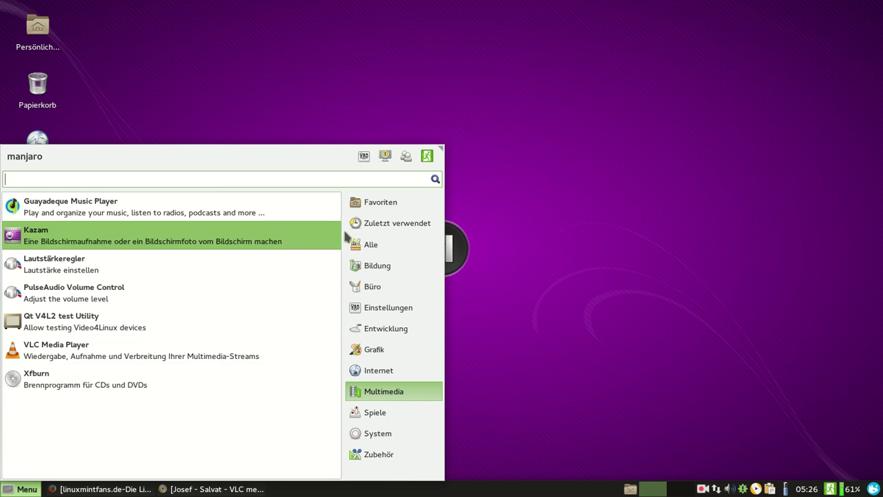
click(607, 119)
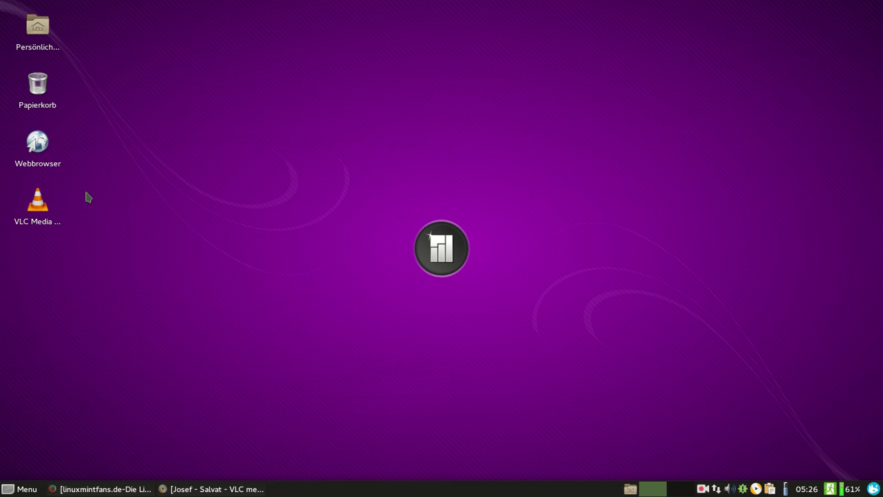
- Review the preinstalled programs in the application menu's Internet and Multimedia categories
click(9, 487)
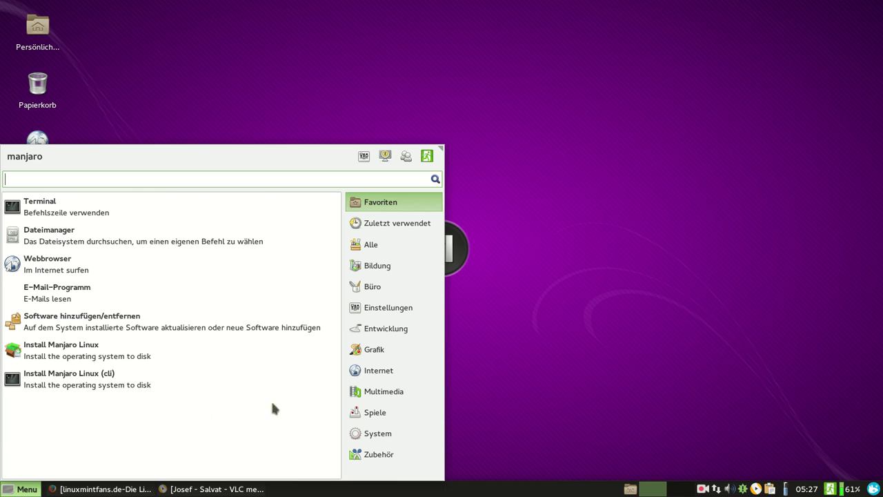
click(378, 371)
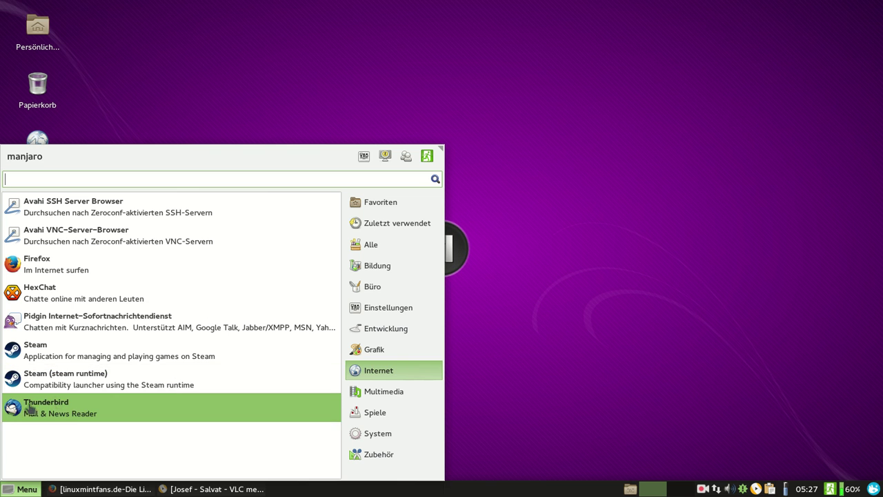
click(384, 392)
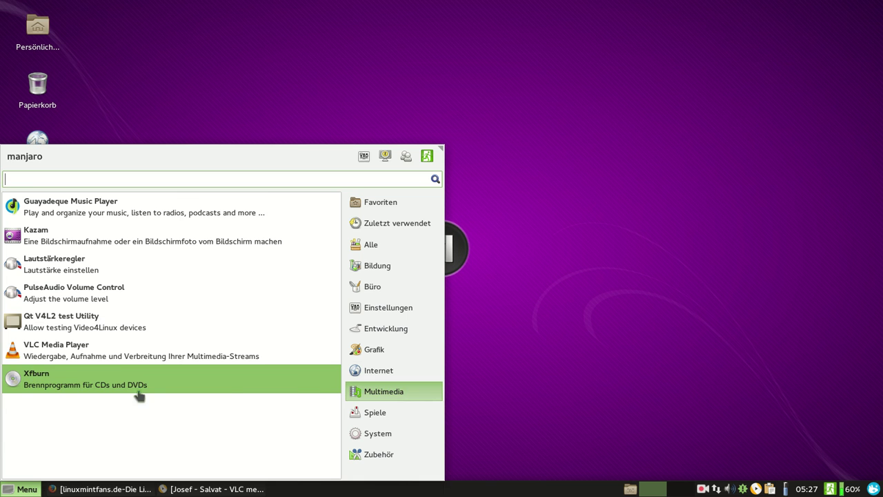
- Launch Xfburn and start a new Daten-Zusammenstellung
click(54, 374)
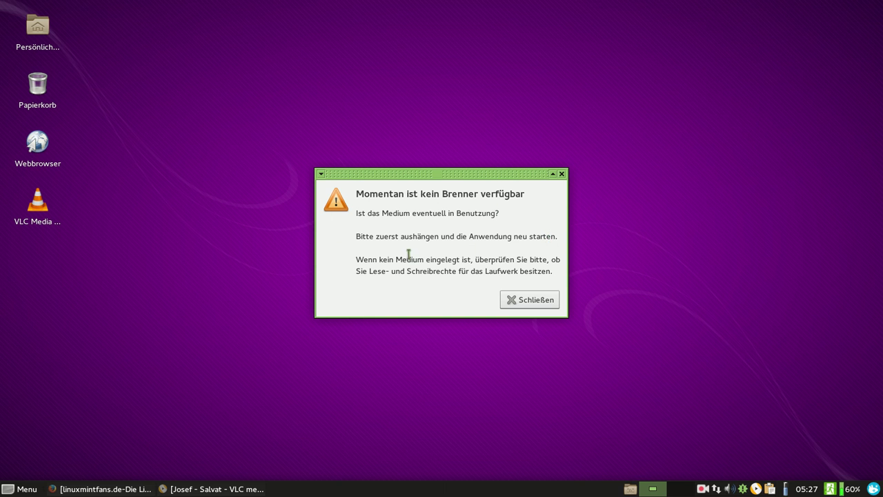
drag(356, 237, 477, 245)
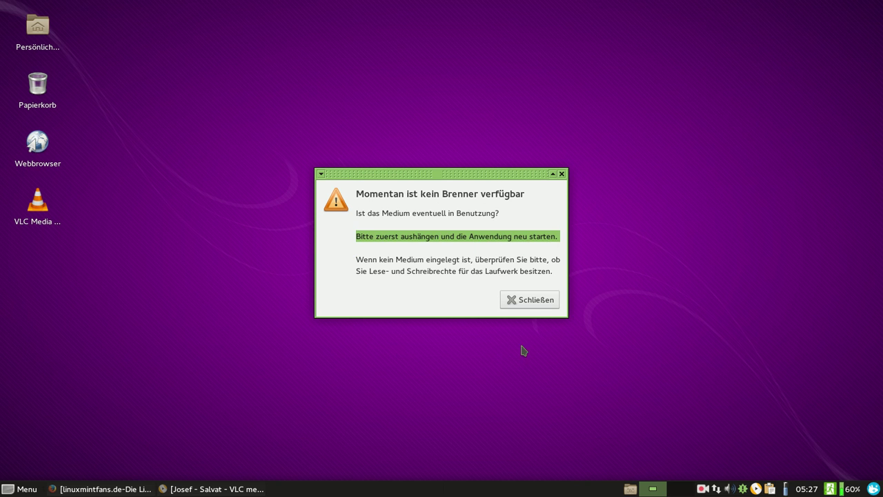
click(537, 304)
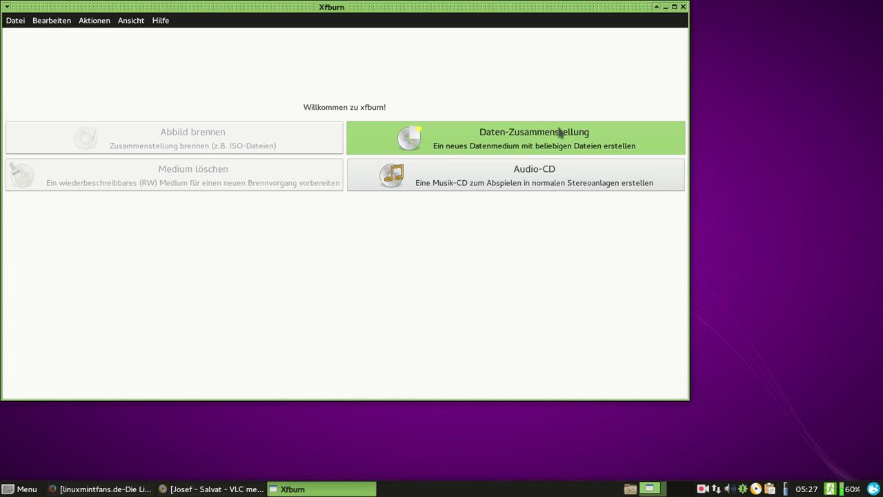
click(494, 138)
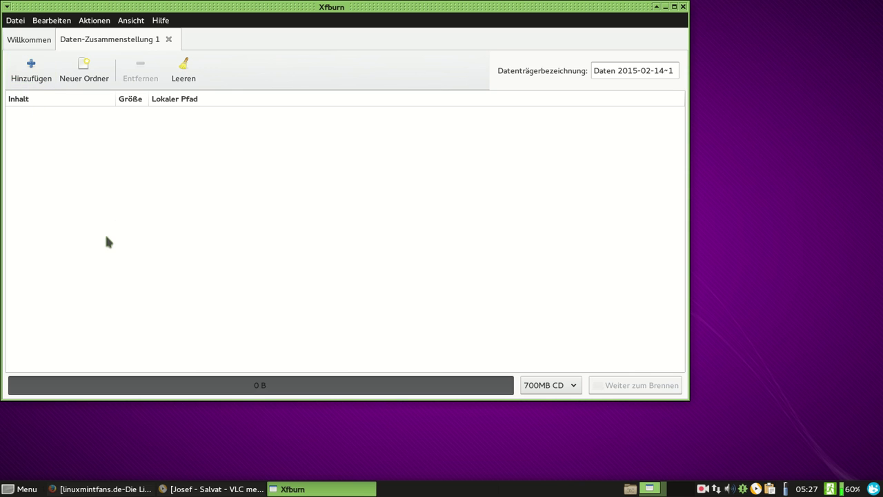
- Review the available disc sizes for the data compilation, keep 700MB CD, and quit Xfburn
click(541, 386)
scroll(546, 479, down, 1)
scroll(533, 483, down, 1)
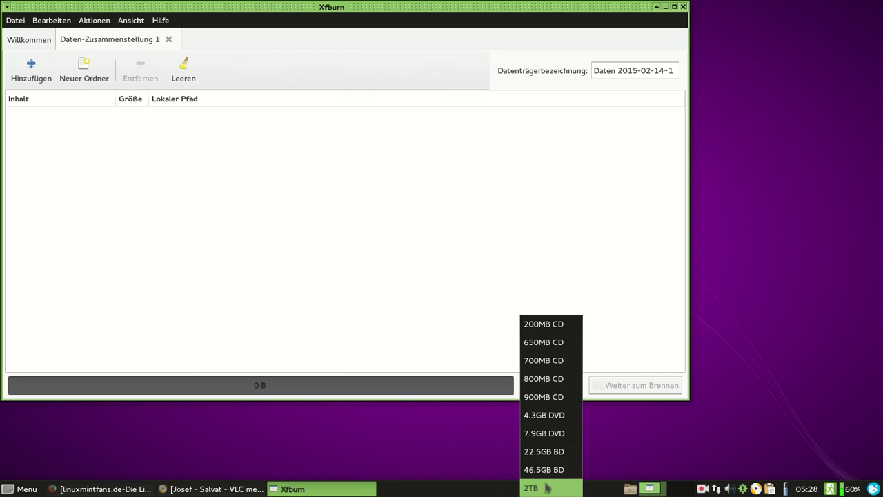
click(503, 208)
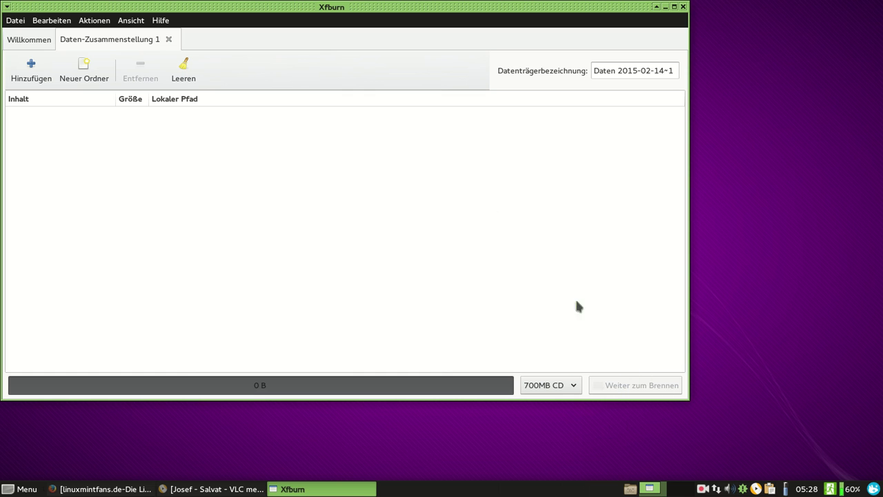
click(16, 21)
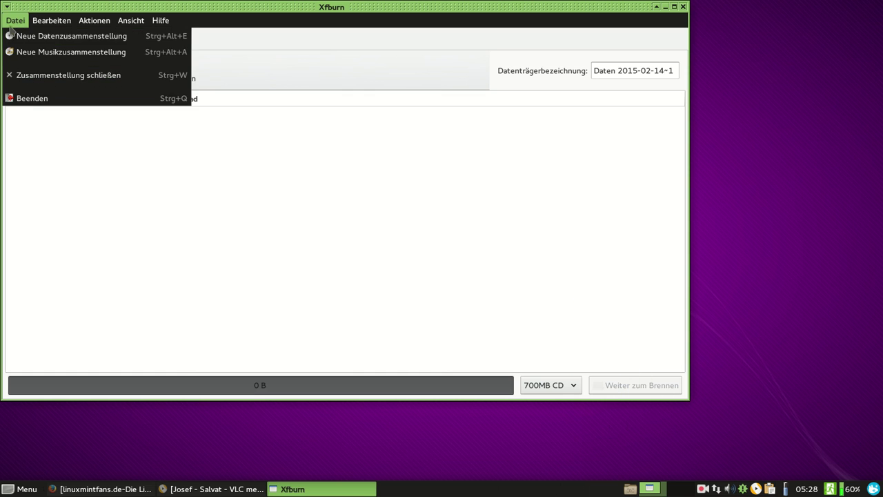
click(31, 98)
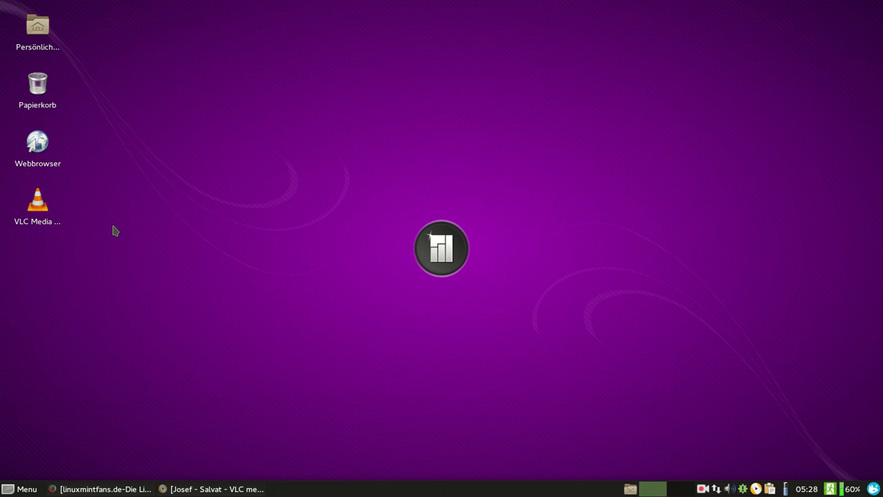
- Switch to Firefox with the Linux Mint forum page and select its full web address
click(78, 492)
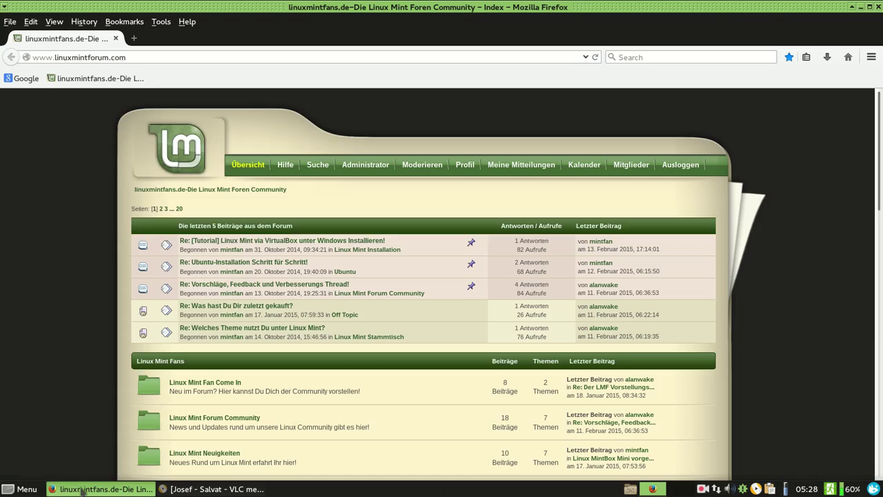
click(138, 58)
key(ctrl+a)
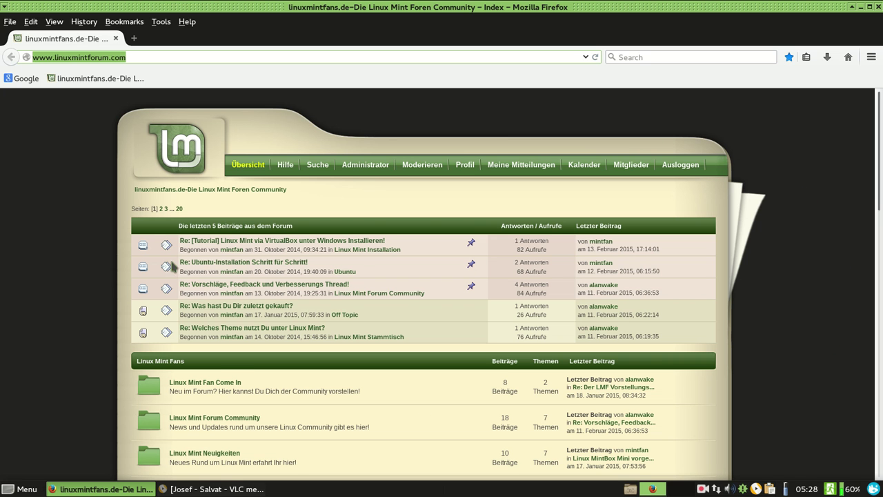
- Look through the Linux Mint forum index down to its forum statistics, and hide all open windows to show the desktop
scroll(762, 256, down, 4)
scroll(762, 256, down, 9)
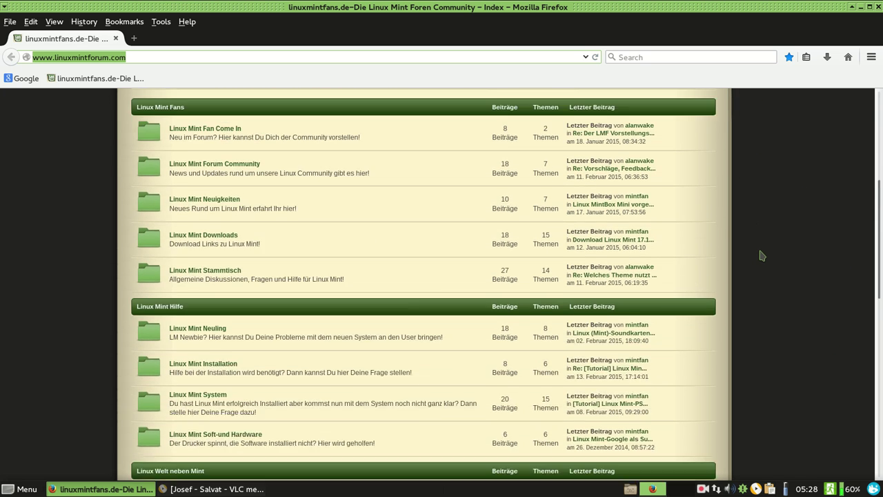
scroll(762, 256, down, 7)
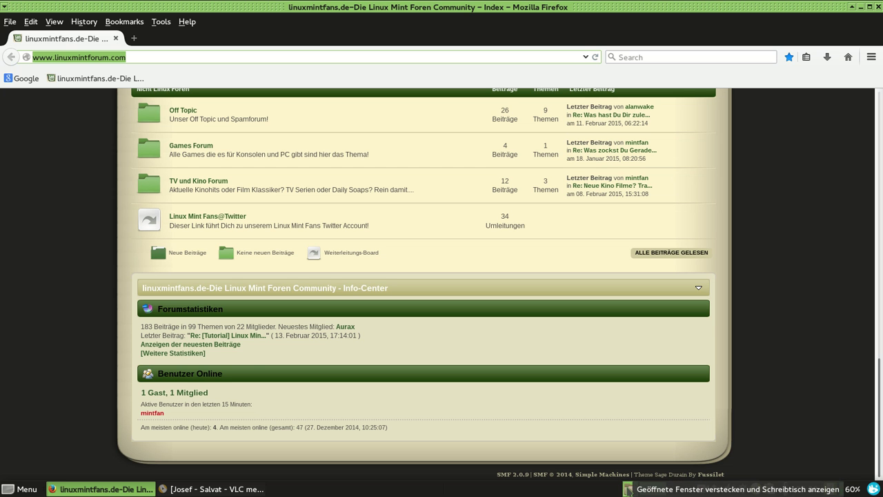
click(628, 489)
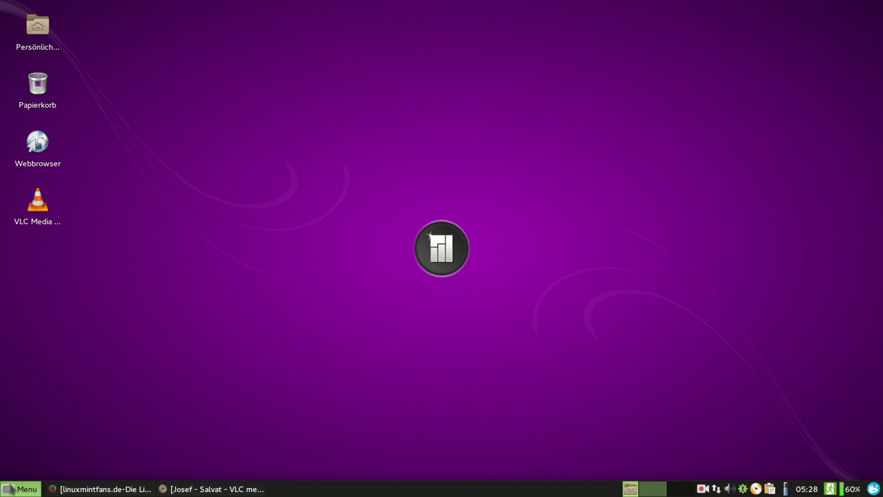
- Launch the Terminal from the application menu's favorites, move its window to the middle of the desktop, and close it
click(14, 490)
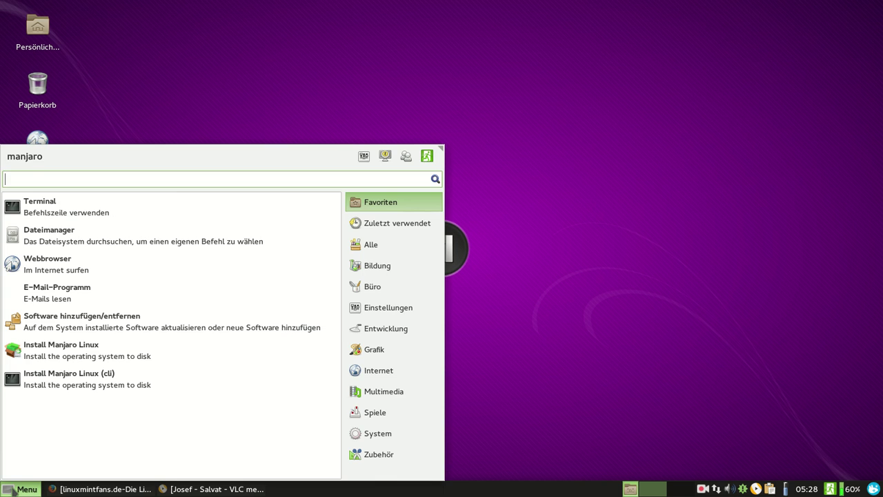
click(69, 200)
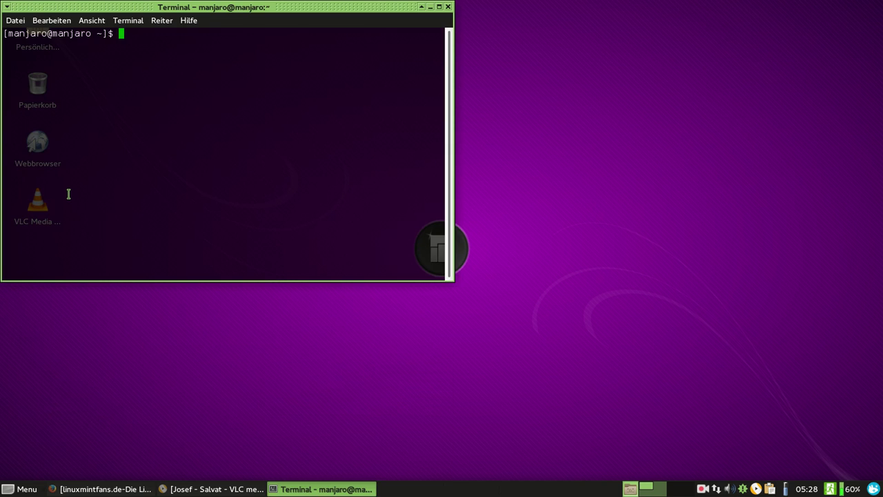
drag(225, 4, 394, 124)
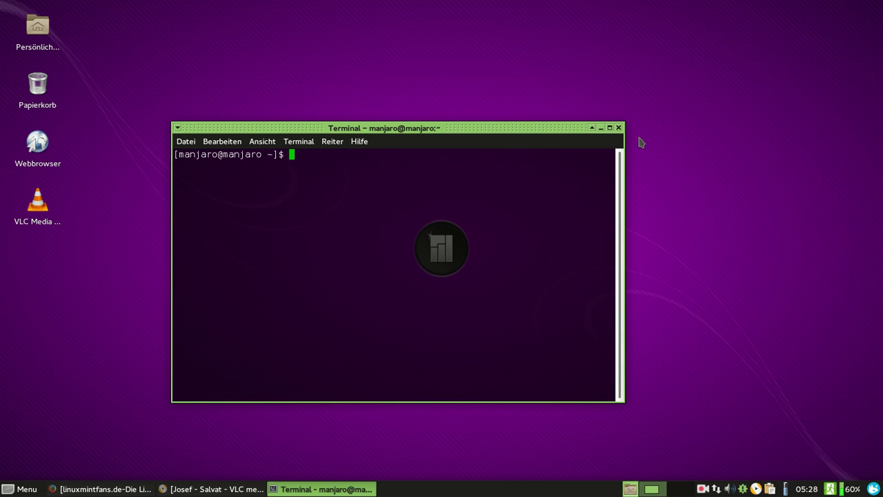
click(620, 128)
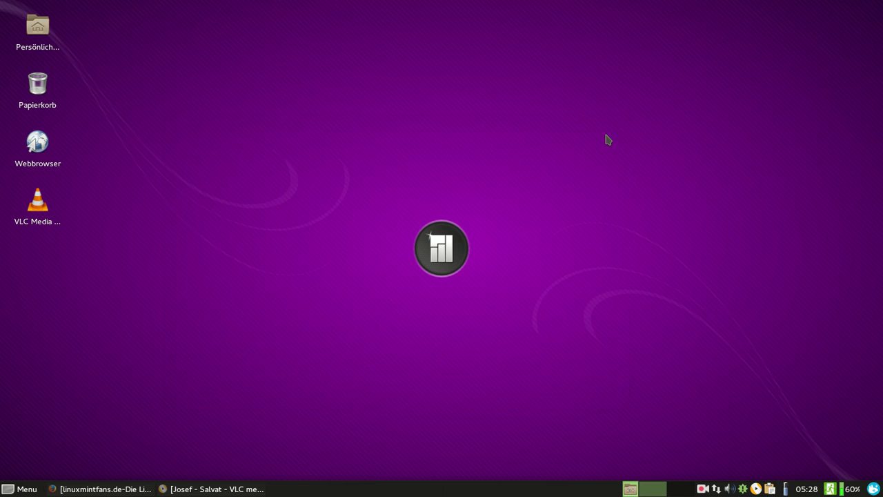
- Open the Dateimanager from the application menu's favorites and view the contents of the Desktop and Papierkorb locations
click(22, 490)
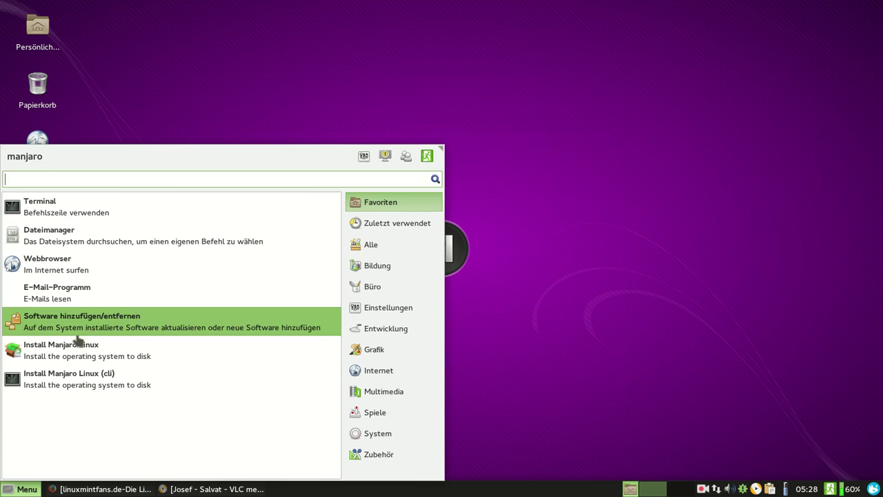
click(58, 237)
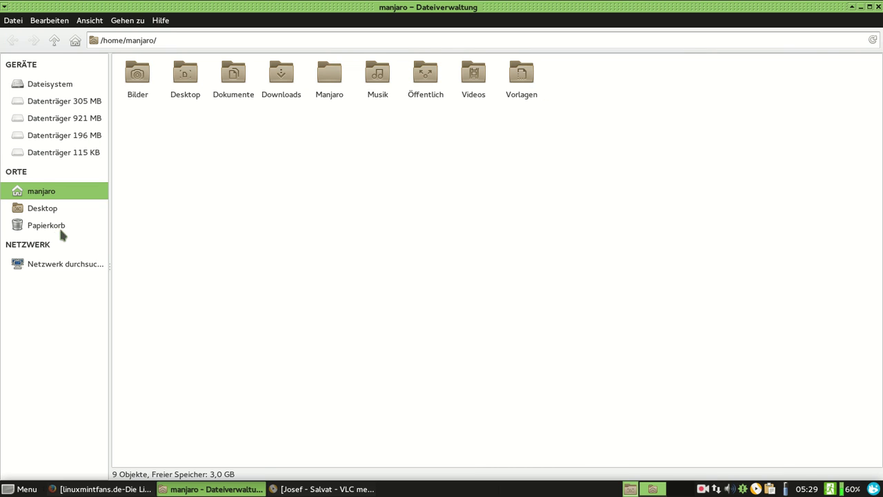
click(40, 211)
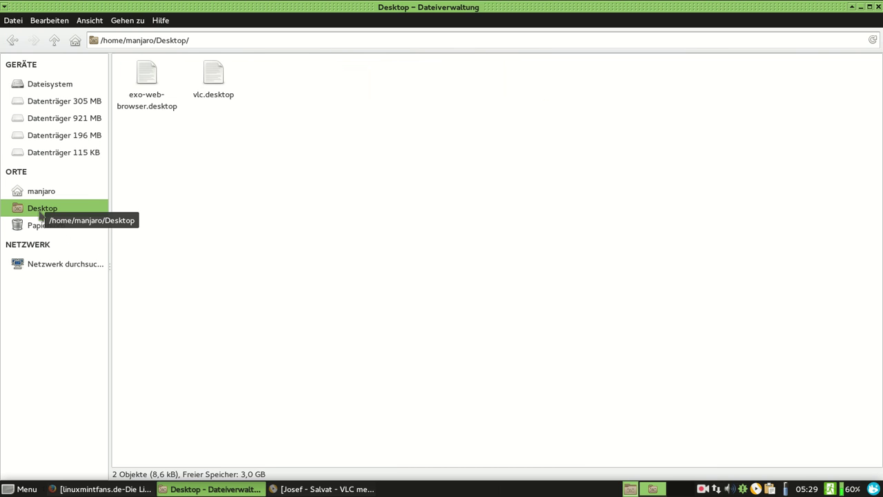
click(40, 228)
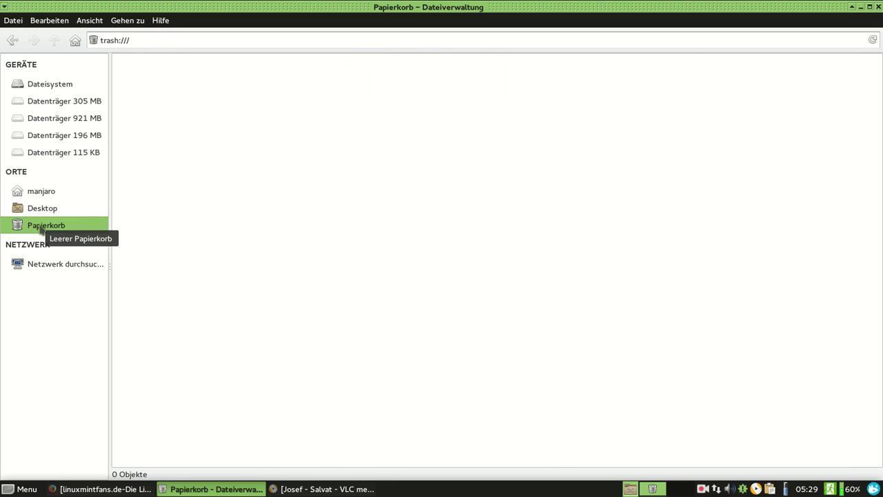